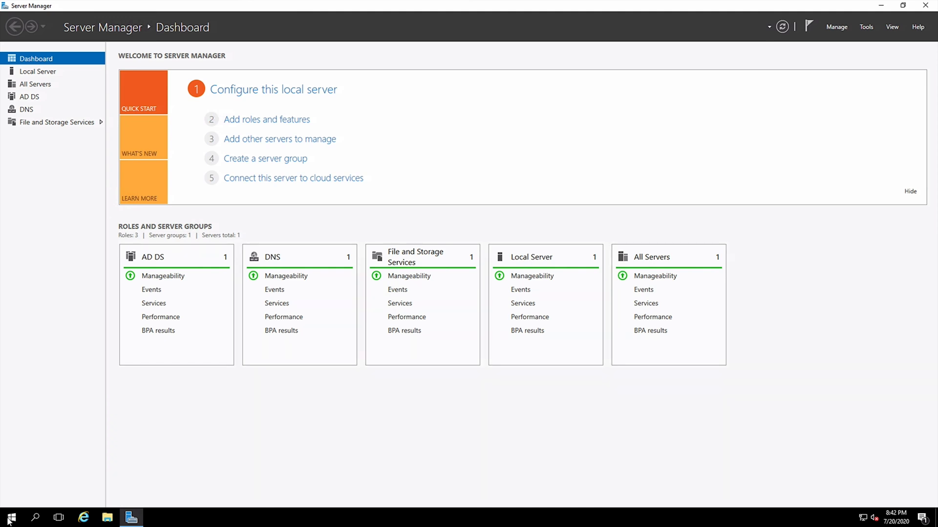
Launch Active Directory Users and Computers from the Windows Administrative Tools folder in Start.
left_click(11, 519)
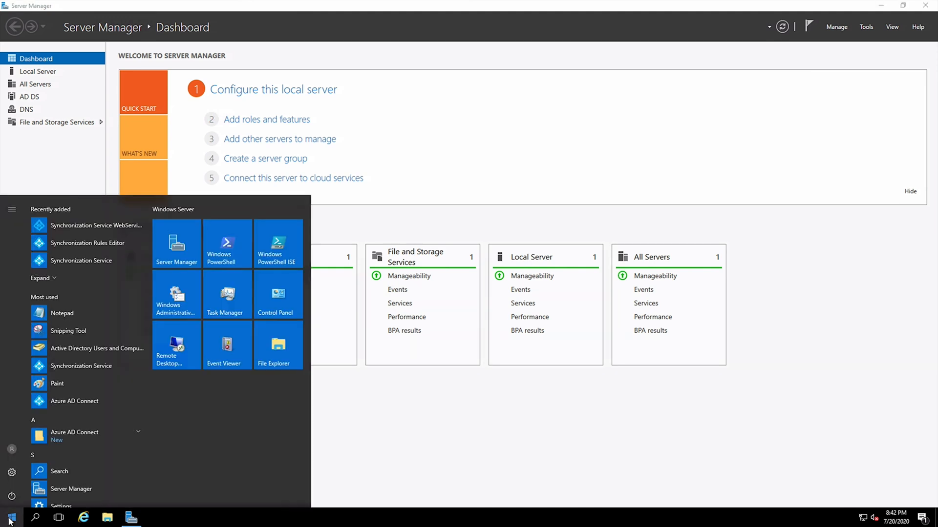
left_click(187, 294)
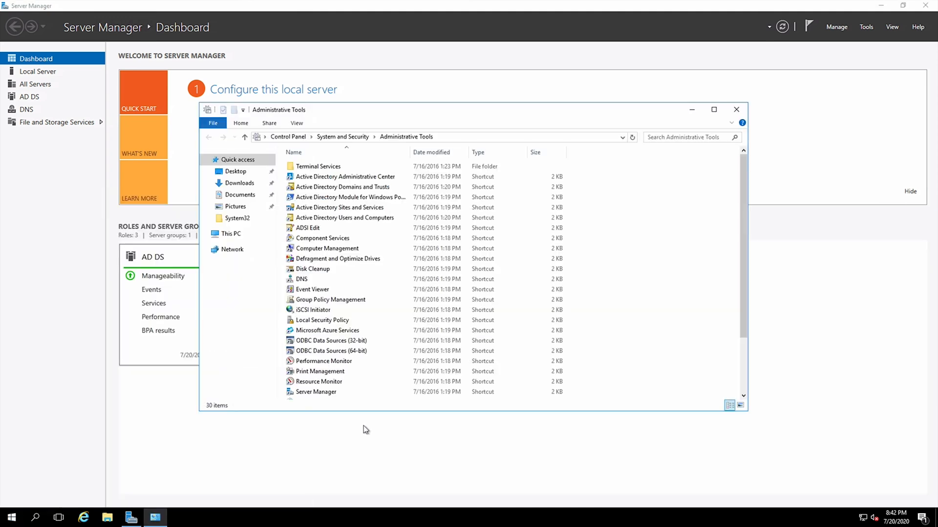
left_click(332, 218)
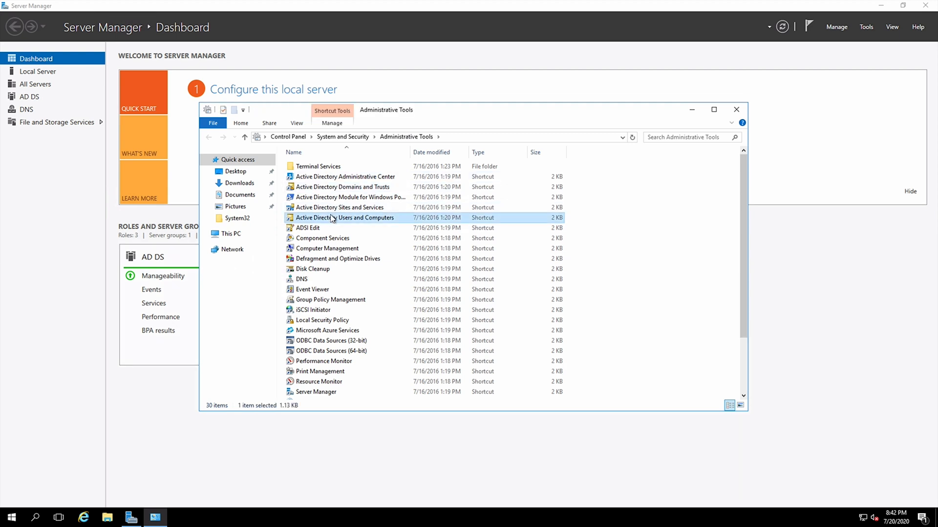
double_click(332, 217)
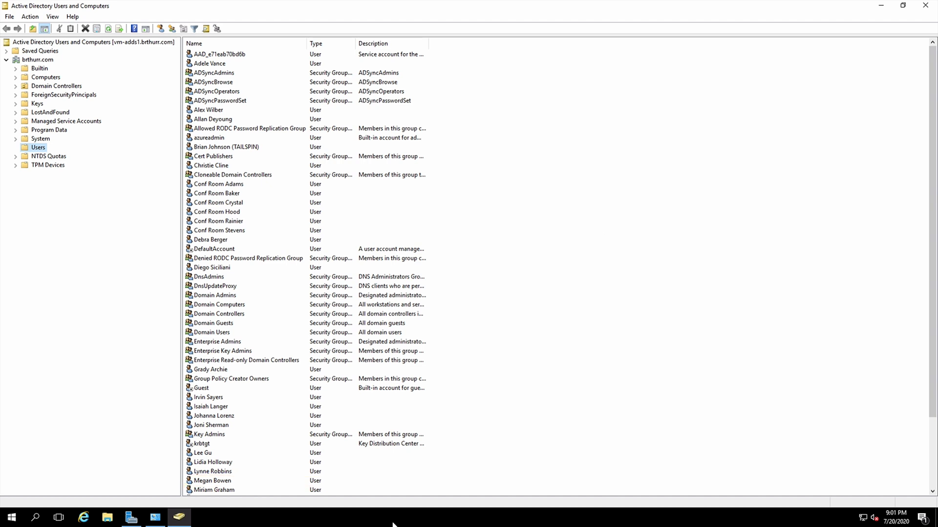
Launch Synchronization Service Manager to check connector runs, then switch to the Windows 10 desktop.
left_click(8, 522)
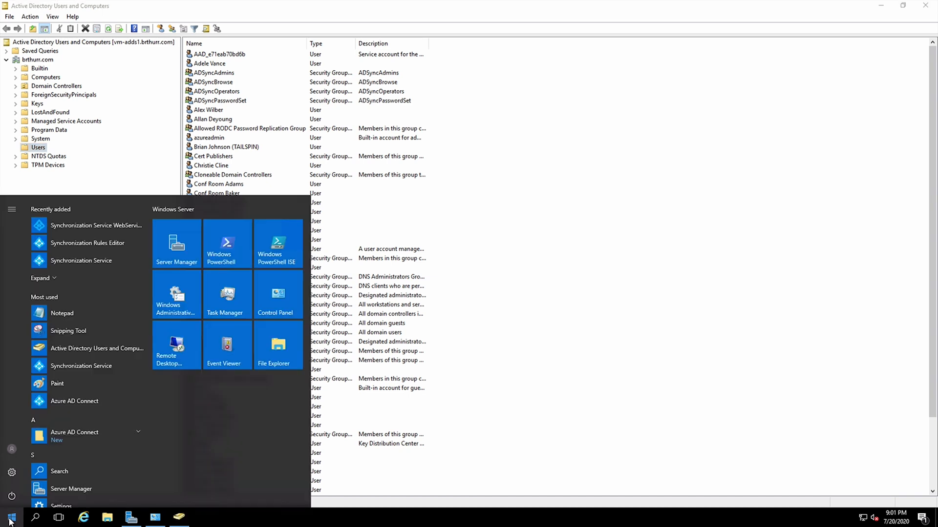
left_click(89, 264)
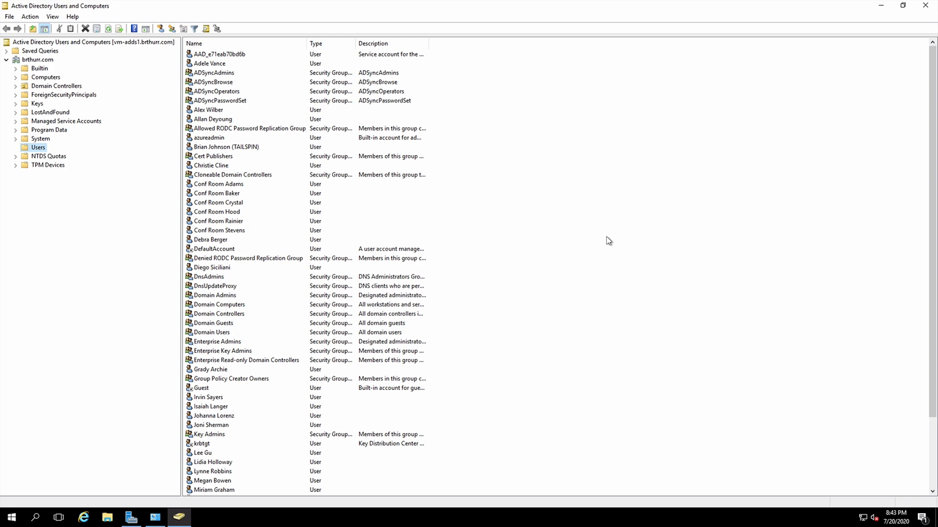
key("ctrl+Right")
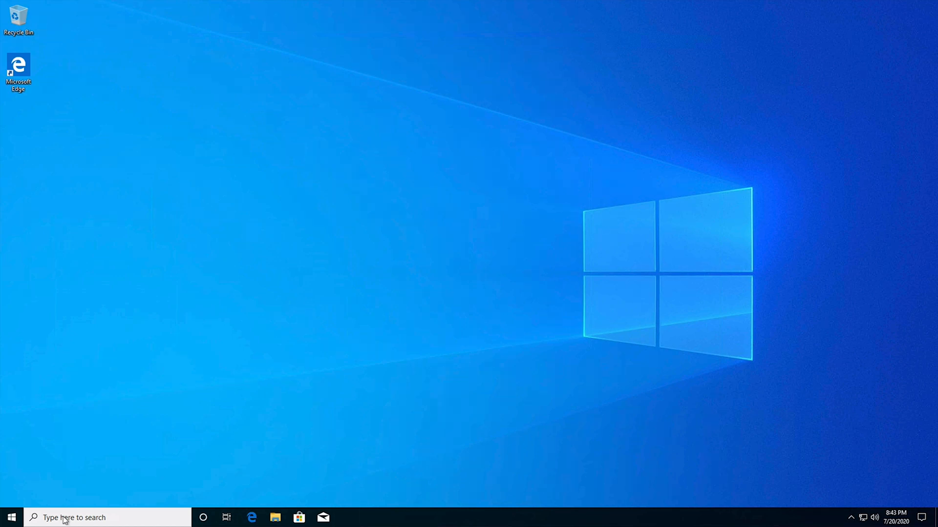
Confirm Remote Desktop appears under Recently added in the Start menu, then close the menu.
left_click(11, 517)
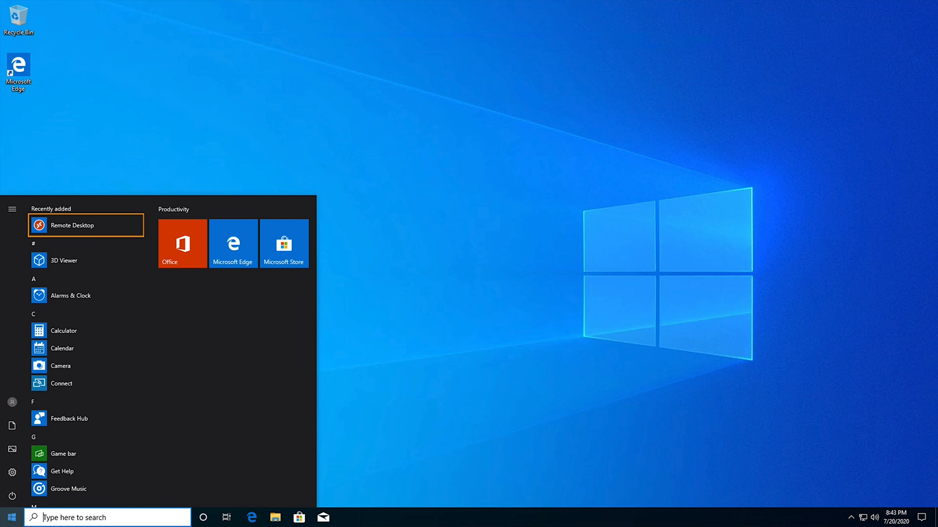
left_click(566, 411)
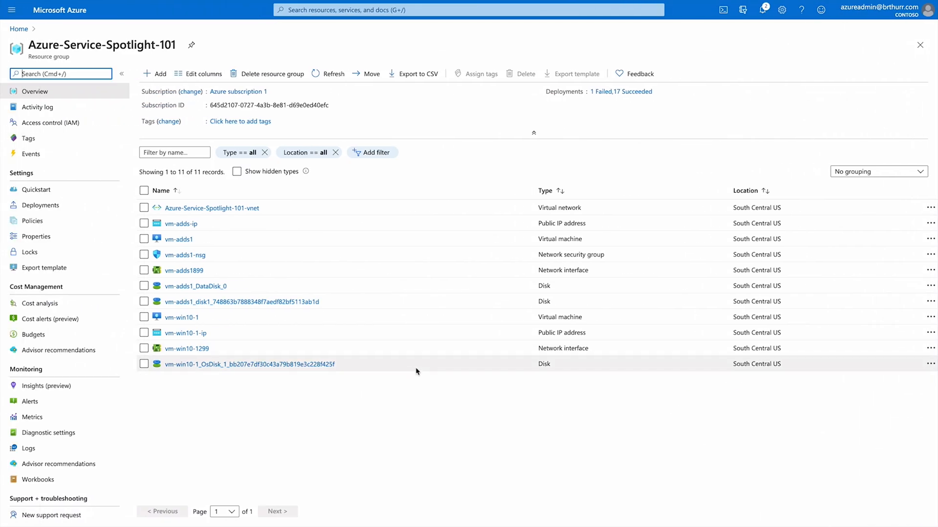
From Home, rerun the 'windows virtu' search and open the Windows Virtual Desktop service.
left_click(18, 29)
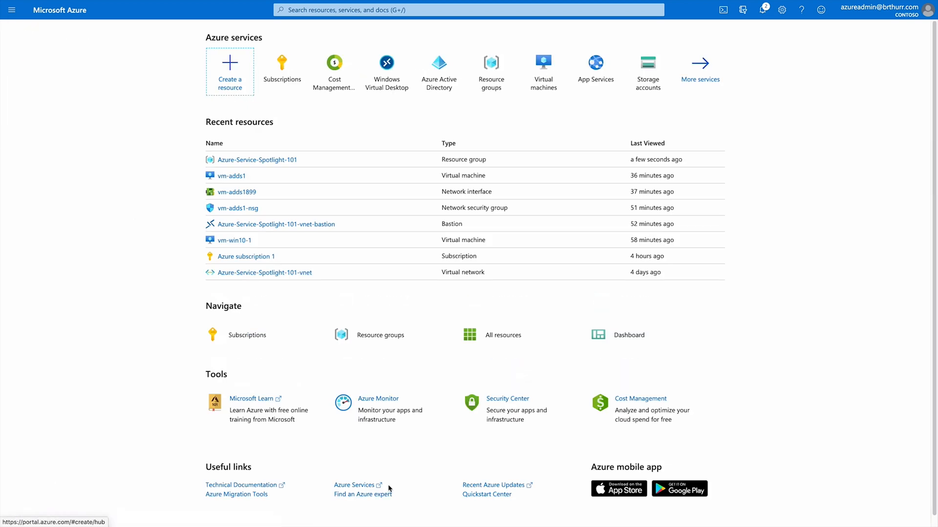
left_click(362, 8)
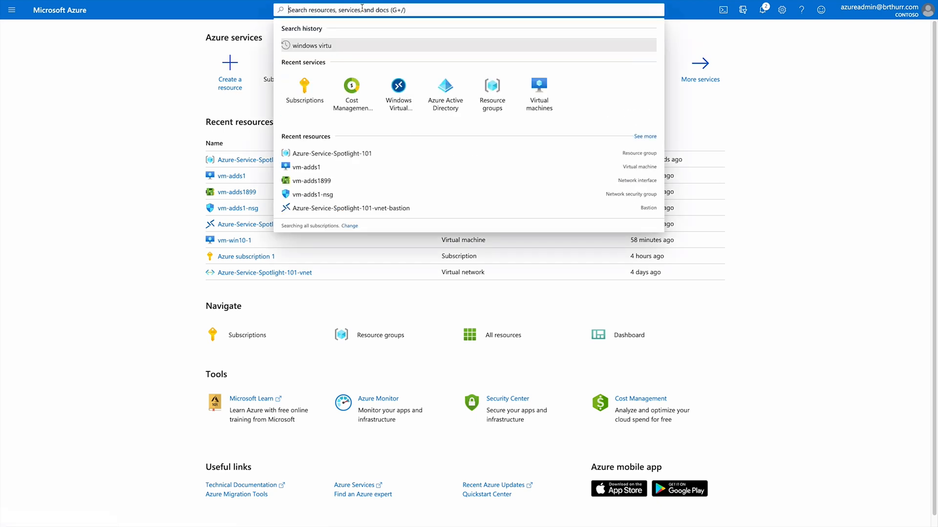
left_click(335, 46)
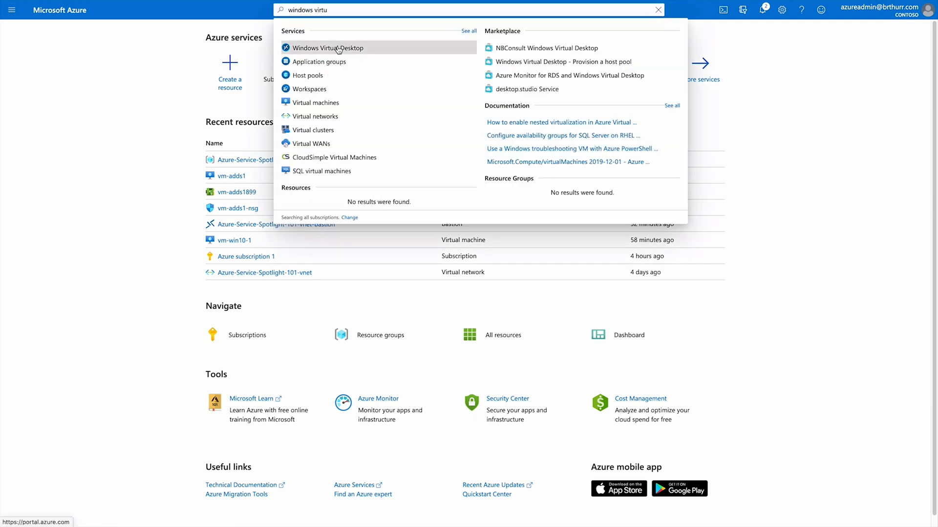
left_click(372, 47)
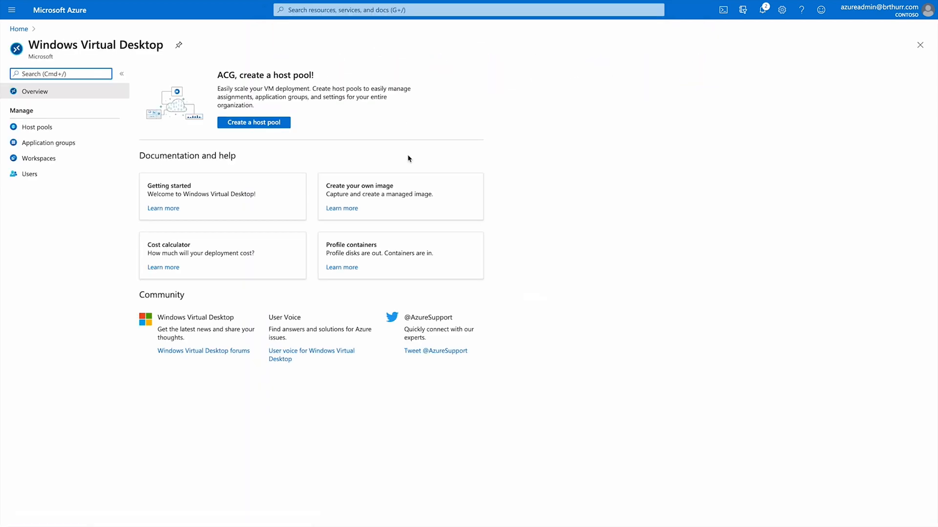
Start a new host pool named WVD-Host-Pool-1 in resource group Azure-Service-Spotlight-101.
left_click(249, 123)
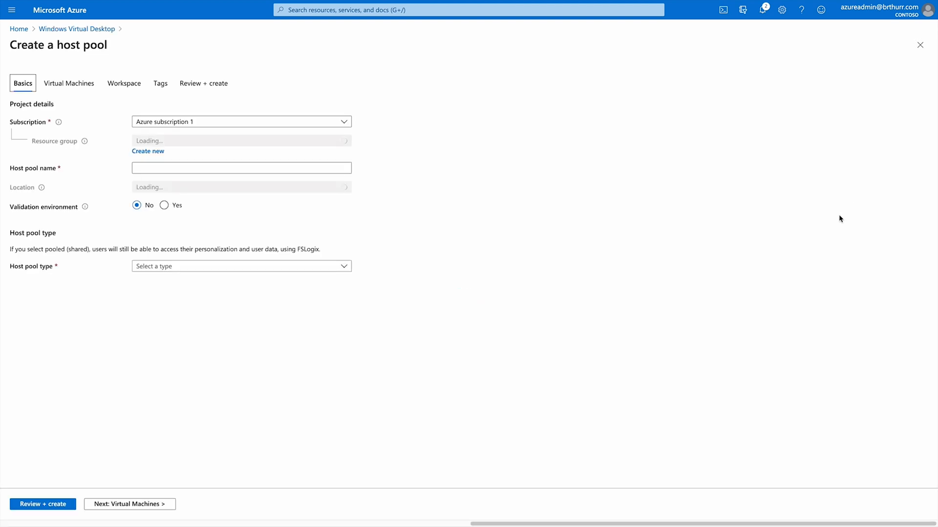
left_click(320, 142)
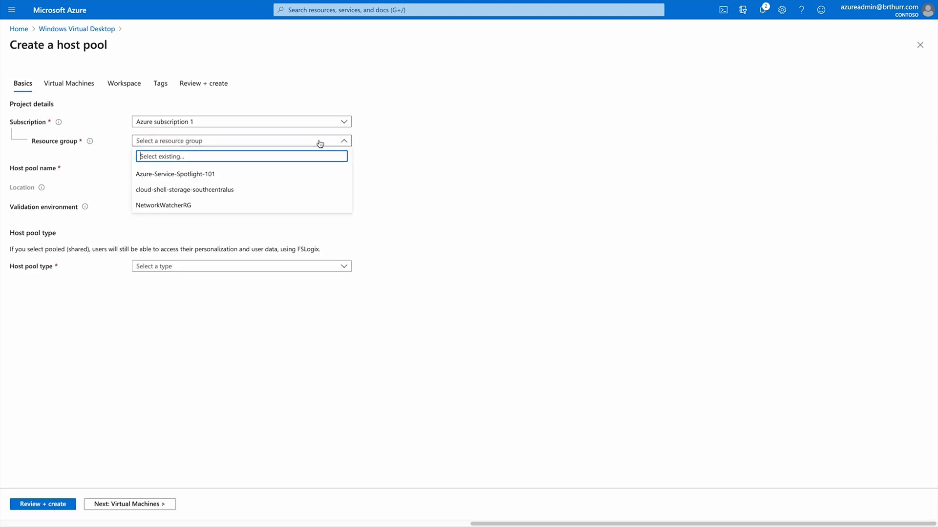
left_click(221, 175)
left_click(169, 170)
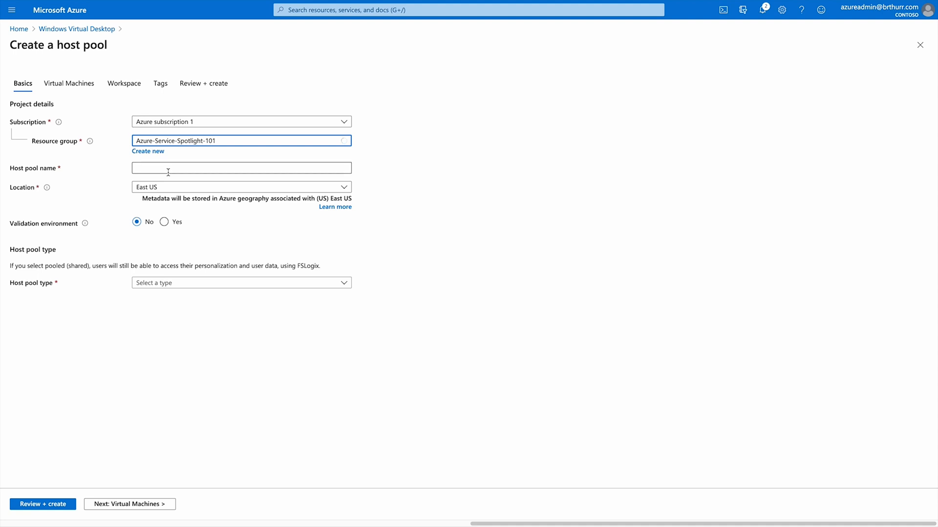
type("WVD")
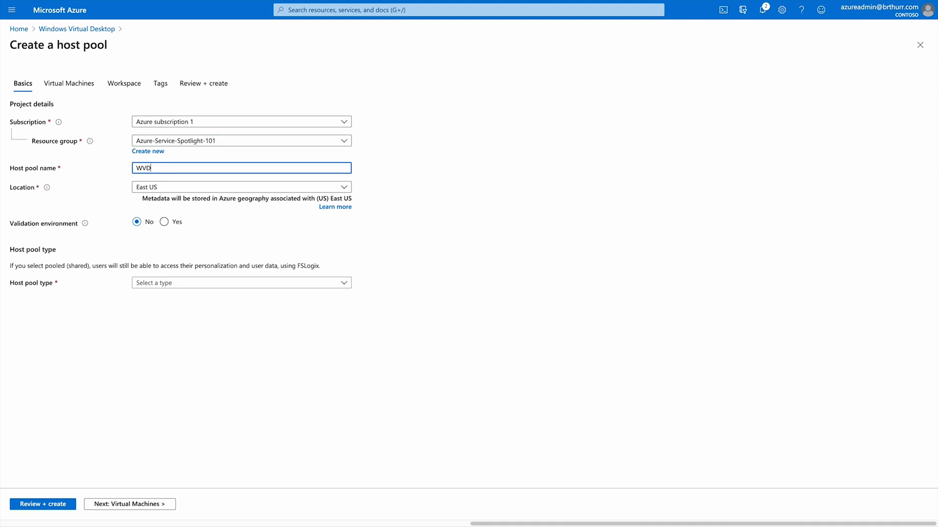
type("-Host-P")
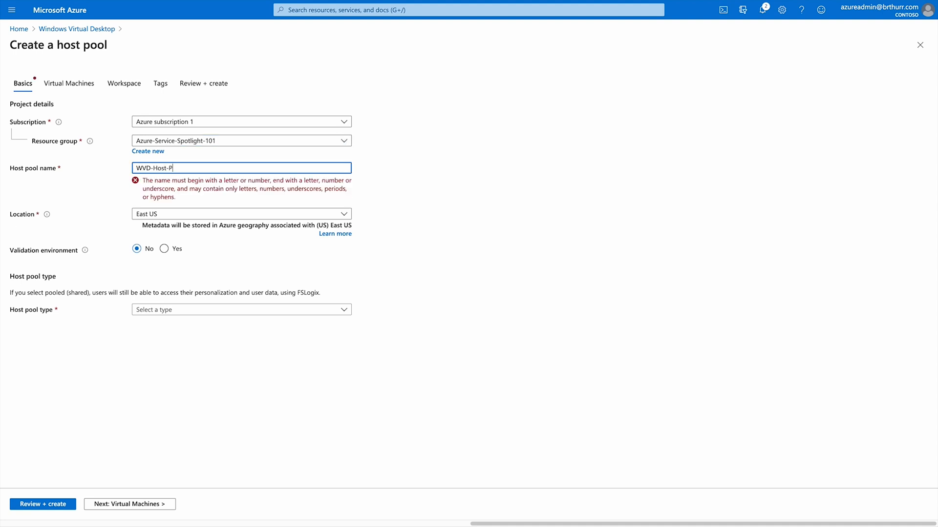
type("ool-1")
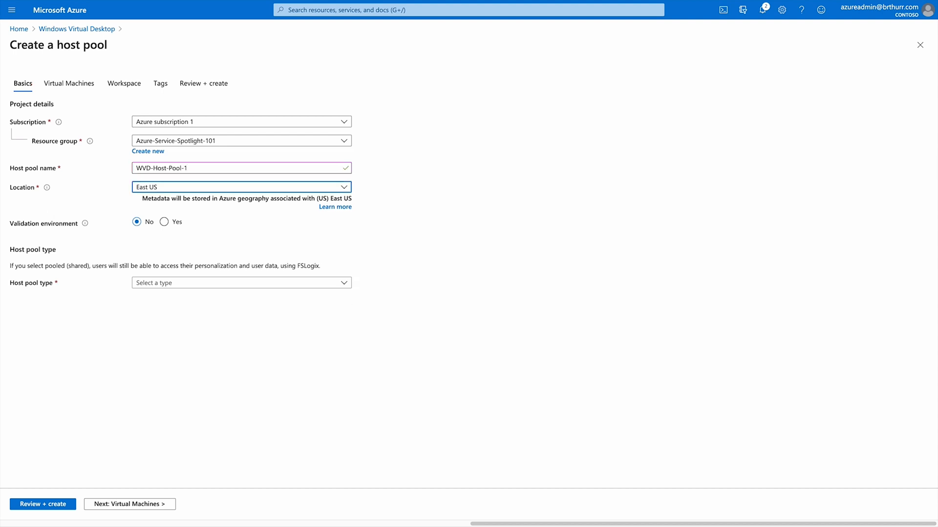
Set location South Central US, Pooled type, max session limit 2, and Breadth-first load balancing.
left_click(166, 188)
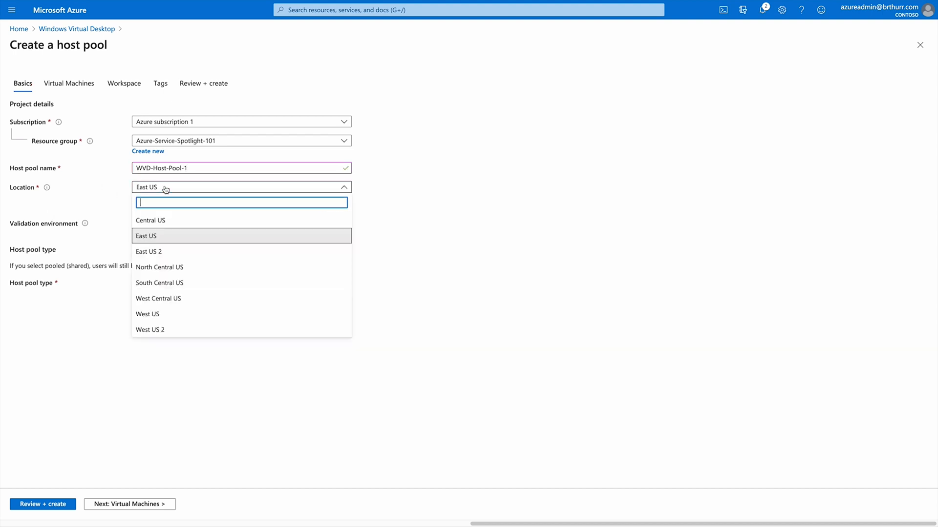
left_click(161, 282)
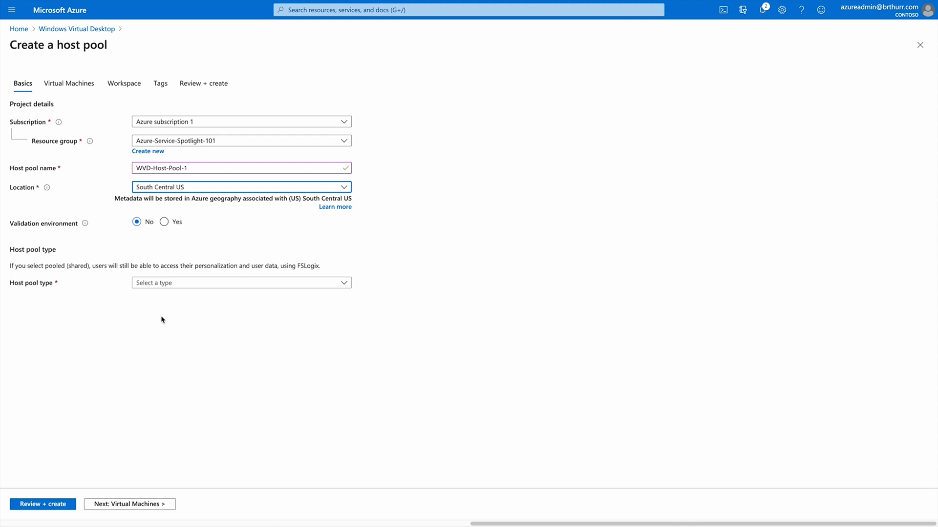
left_click(185, 288)
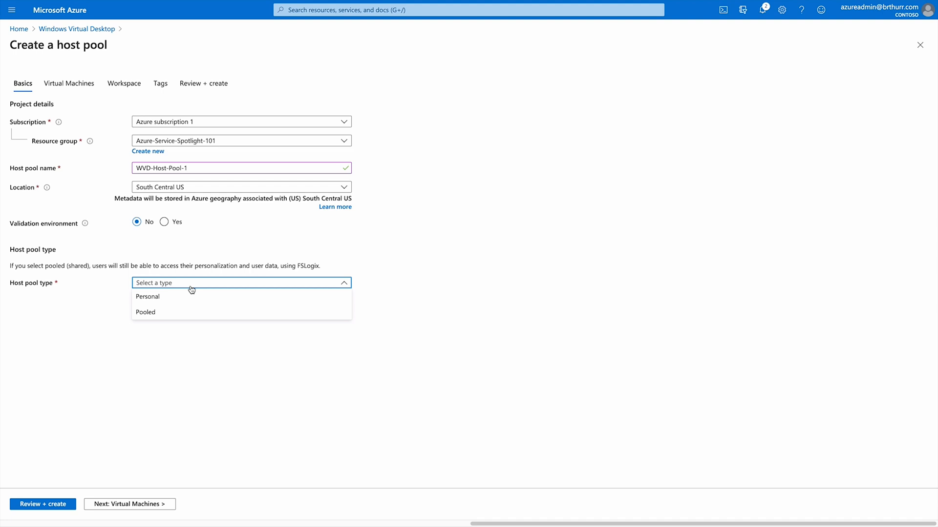
left_click(151, 313)
left_click(160, 300)
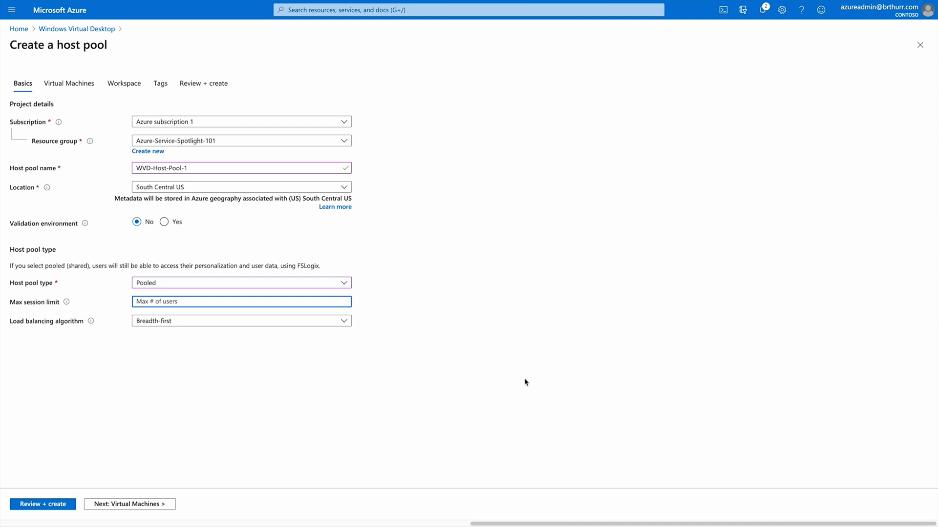
type("2")
left_click(186, 322)
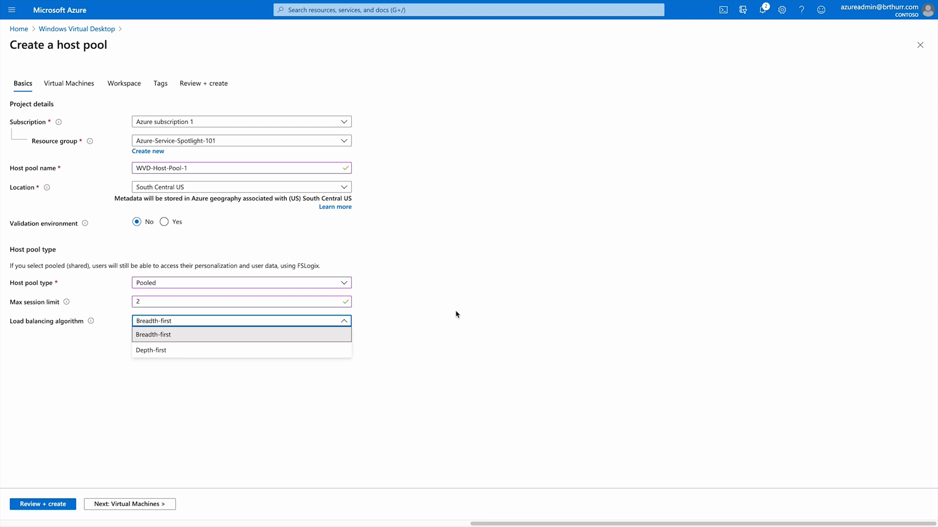
left_click(389, 364)
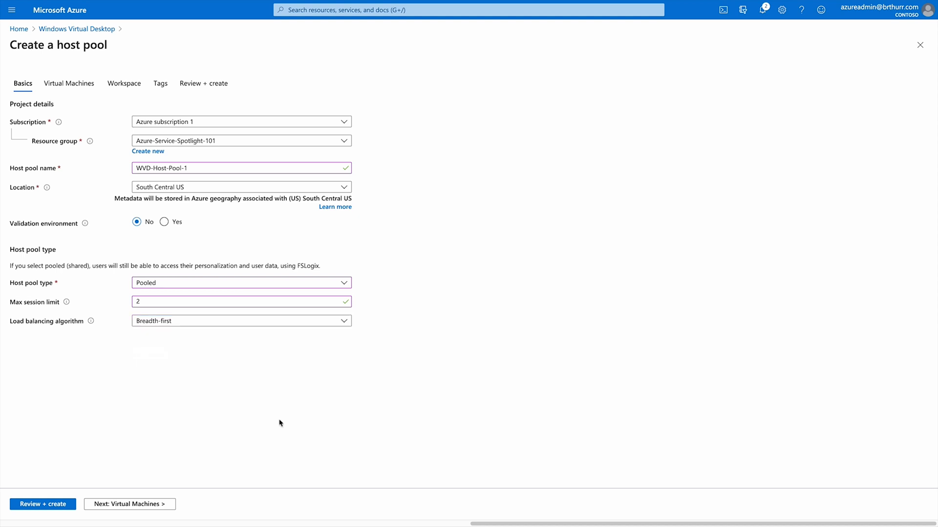
left_click(157, 505)
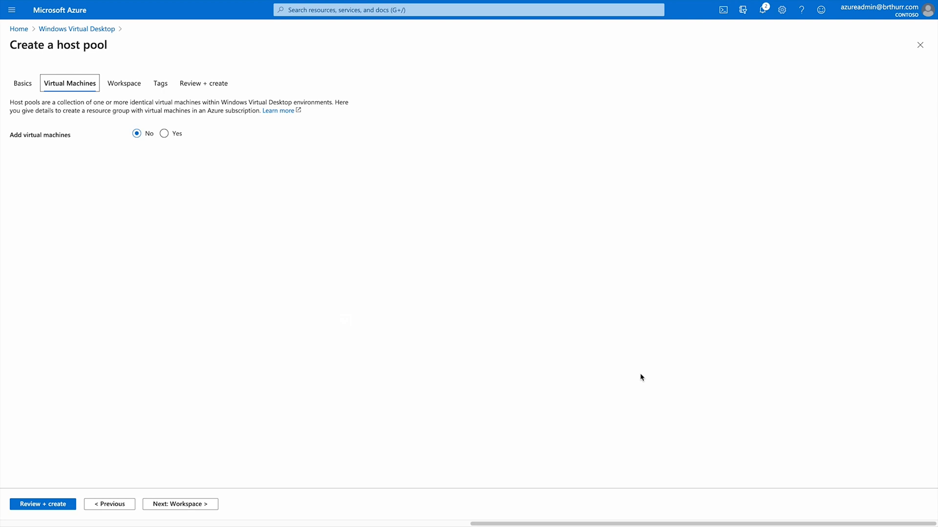
Add 2 virtual machines of size B2s with the name prefix wvd-session.
left_click(164, 133)
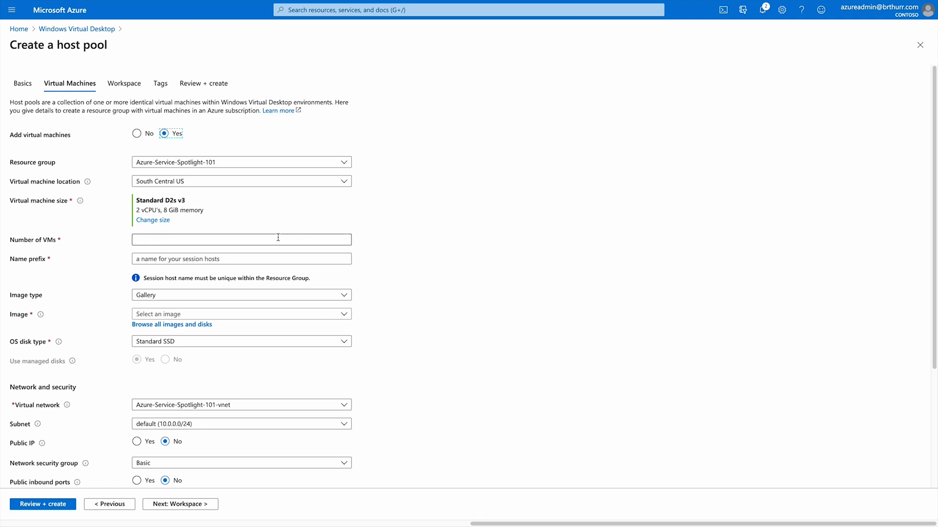
left_click(145, 221)
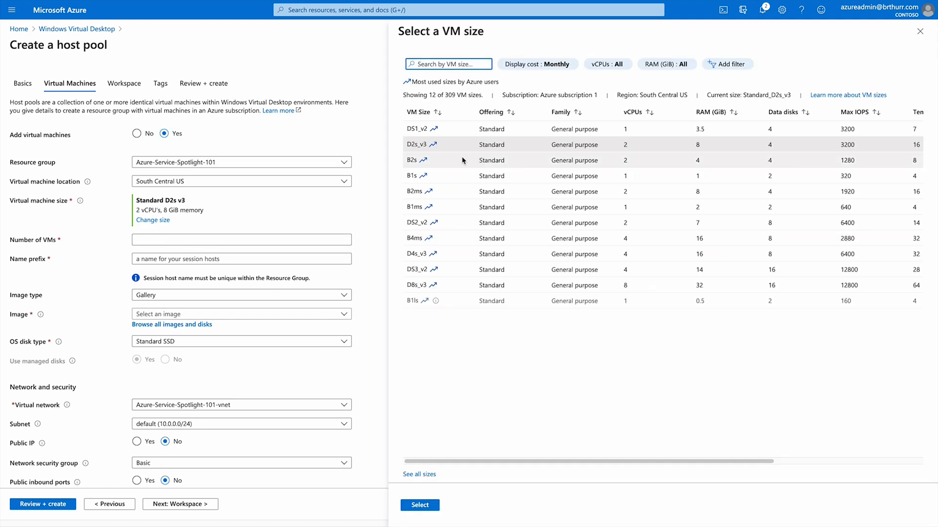
left_click(428, 160)
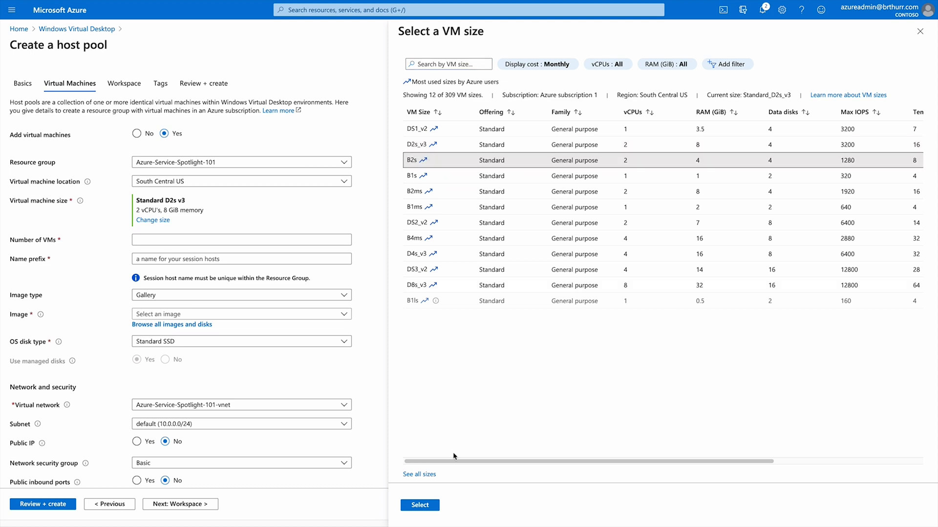
left_click(420, 505)
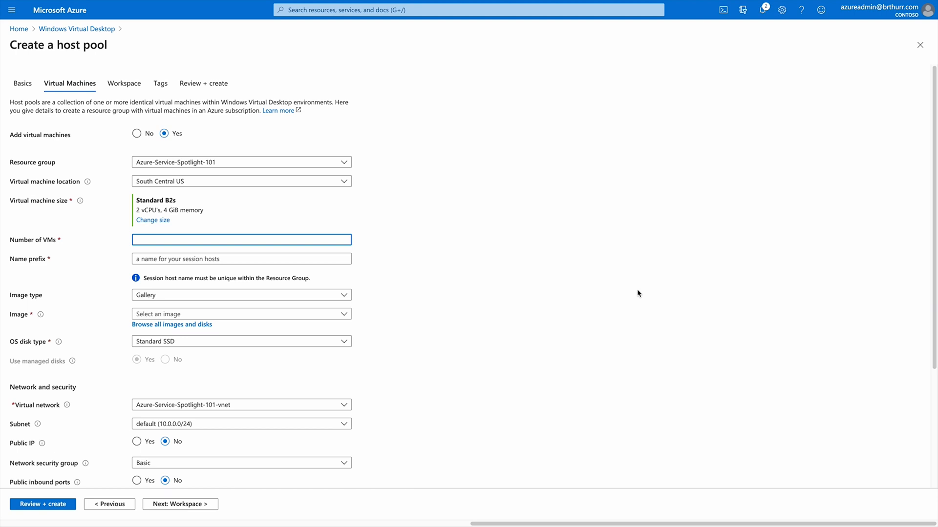
type("2")
key("Tab")
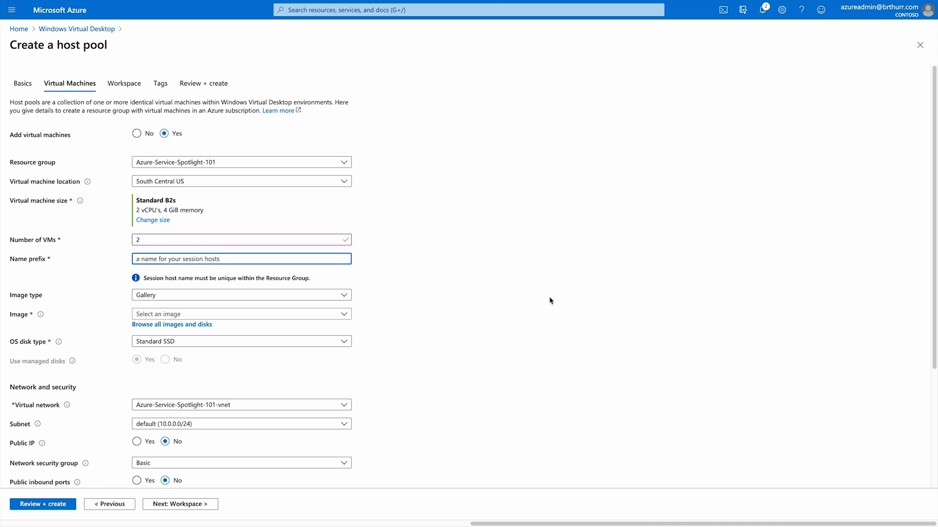
type("wvd-session")
Choose the Windows 10 multi-session 1909 + Microsoft 365 Apps image and keep Standard SSD disks.
left_click(391, 319)
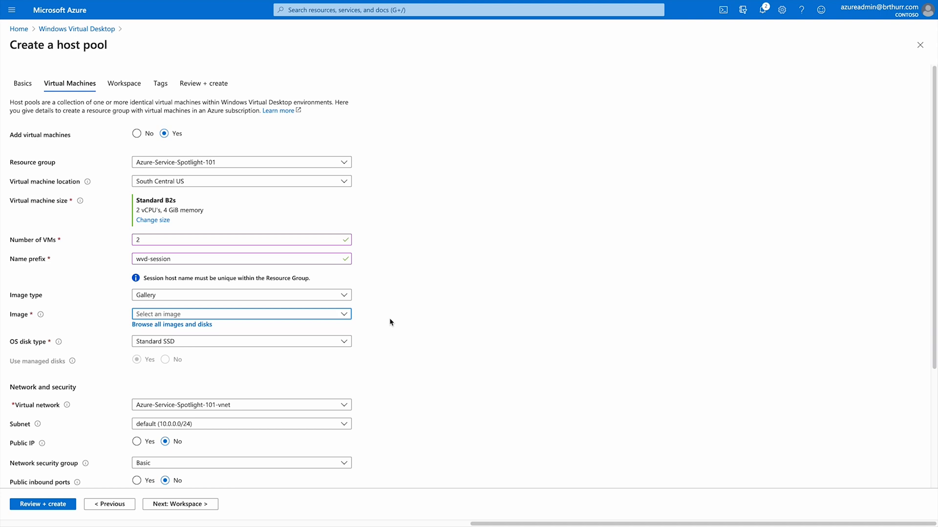
left_click(346, 316)
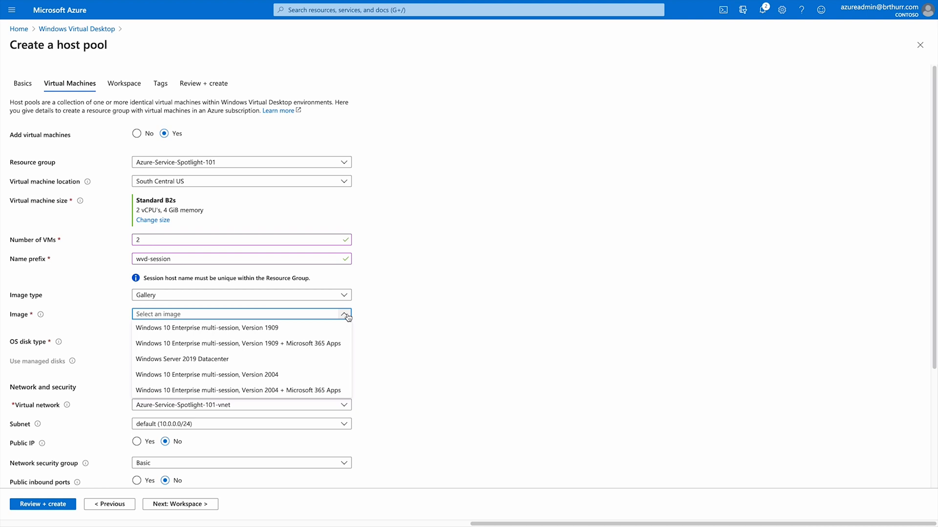
left_click(340, 344)
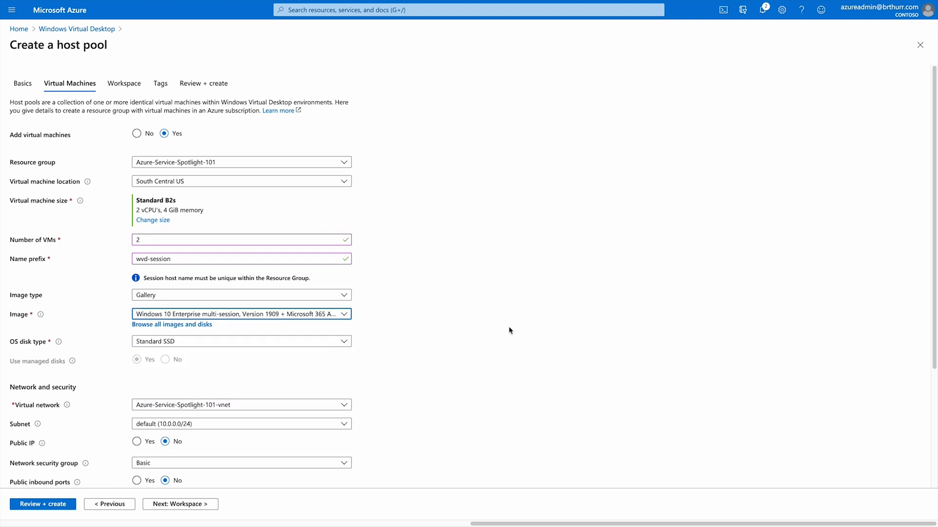
scroll(500, 328, "down", 3)
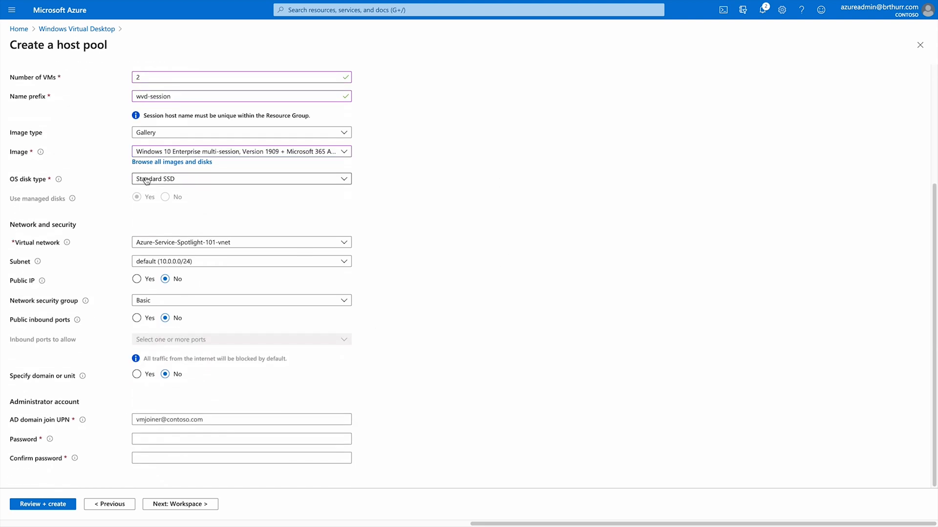
left_click(238, 182)
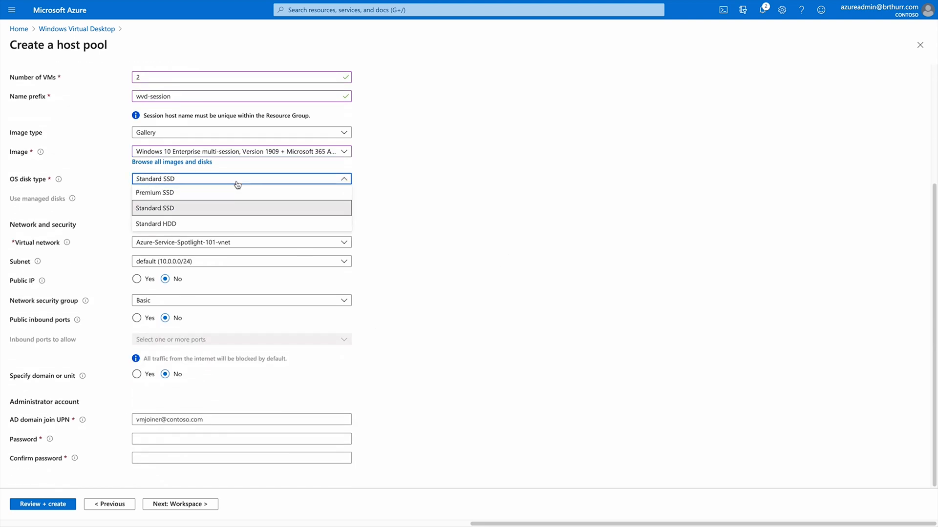
left_click(237, 184)
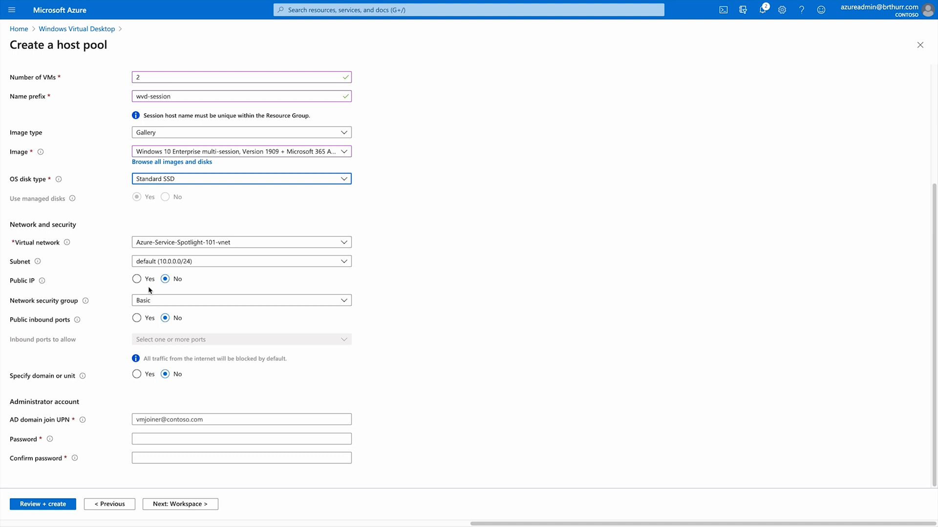
left_click(148, 304)
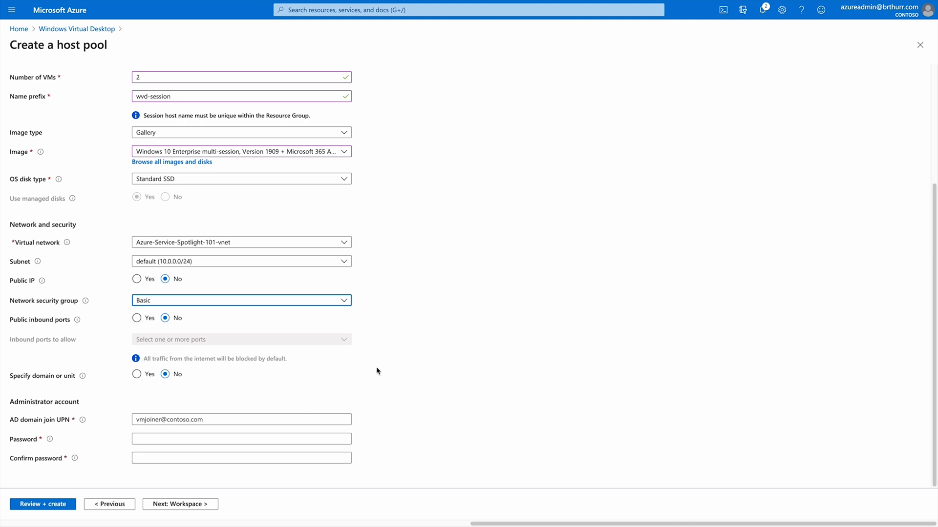
Join session hosts to the company's AD domain, entering the join account UPN and password twice.
left_click(137, 376)
left_click(156, 395)
scroll(156, 397, "down", 1)
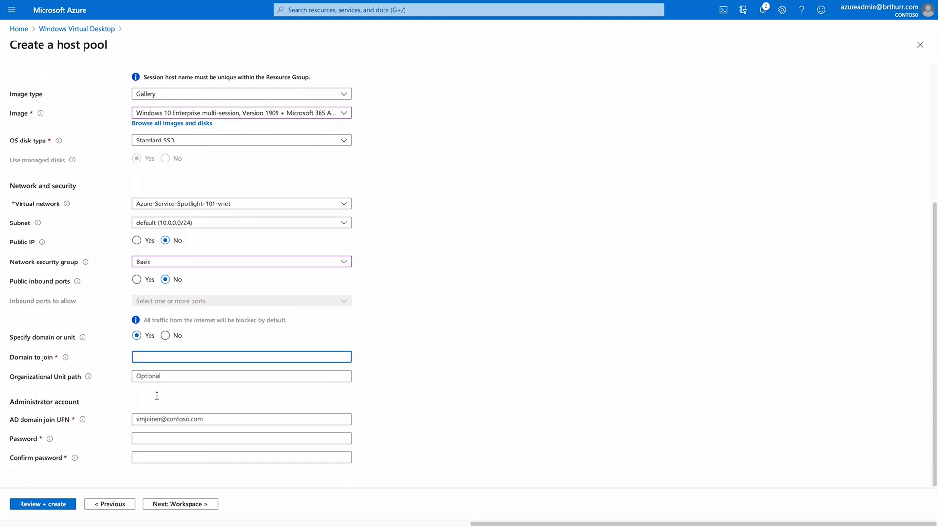
type("brthurr.com")
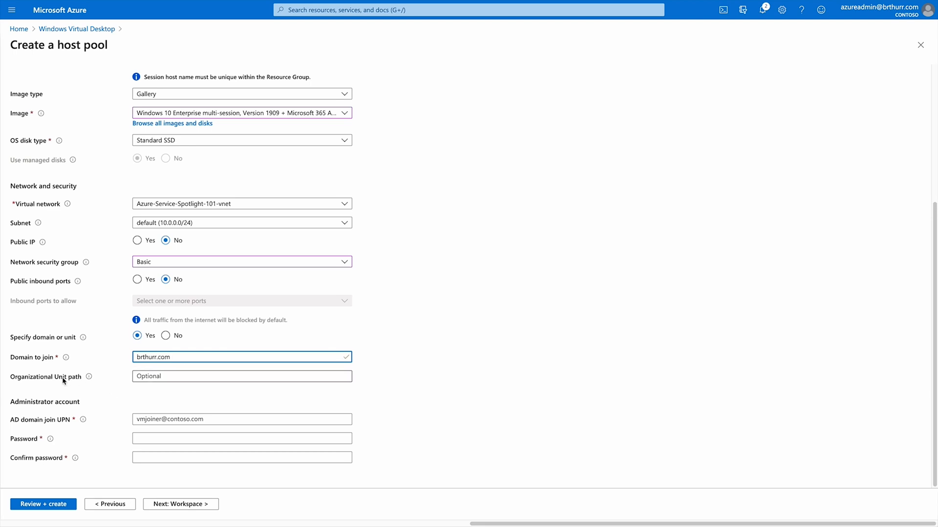
left_click(152, 419)
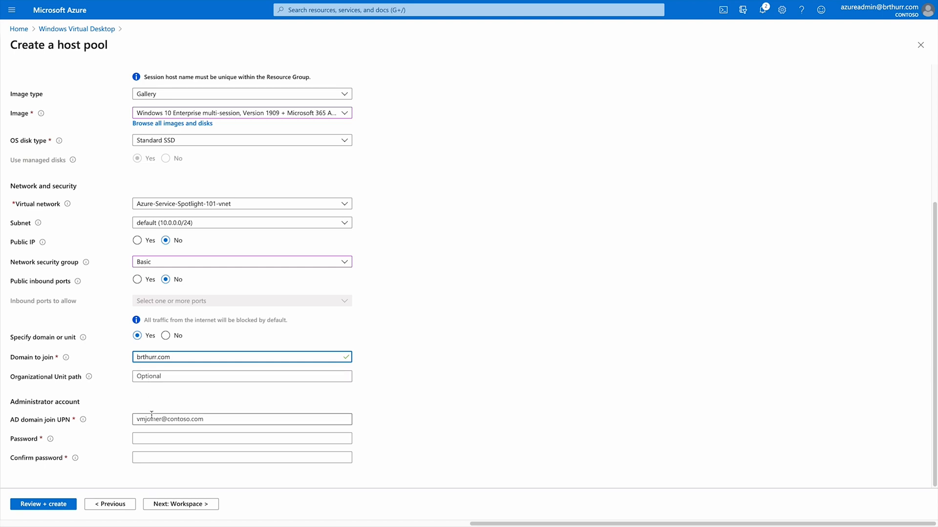
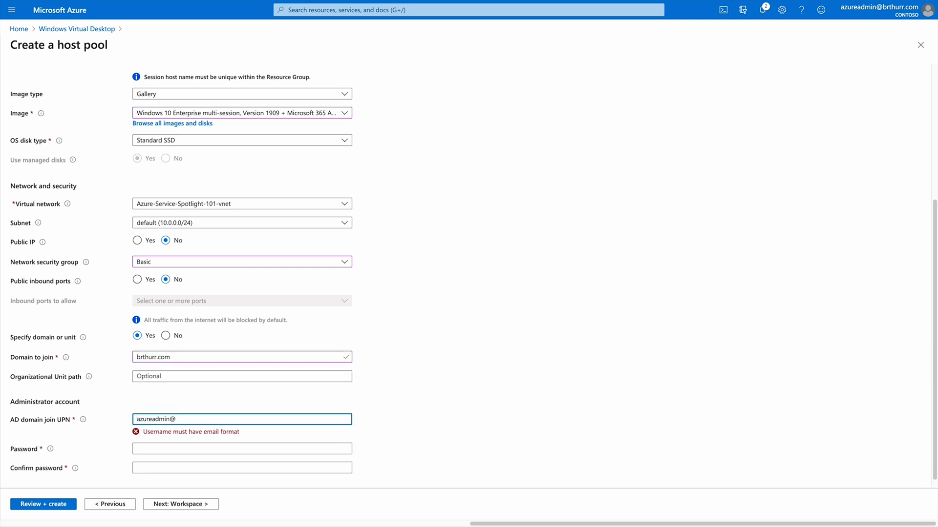
key("Tab")
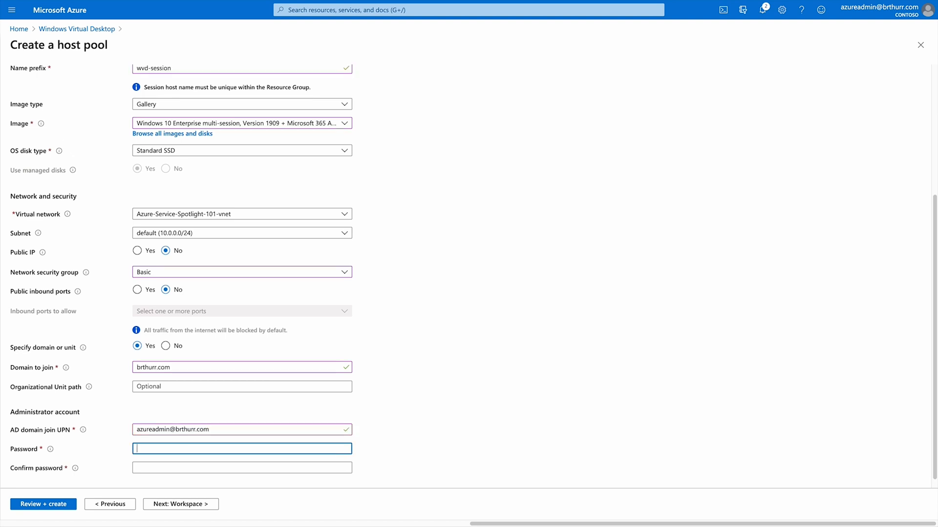
key("ctrl+v")
left_click(206, 467)
key("ctrl+v")
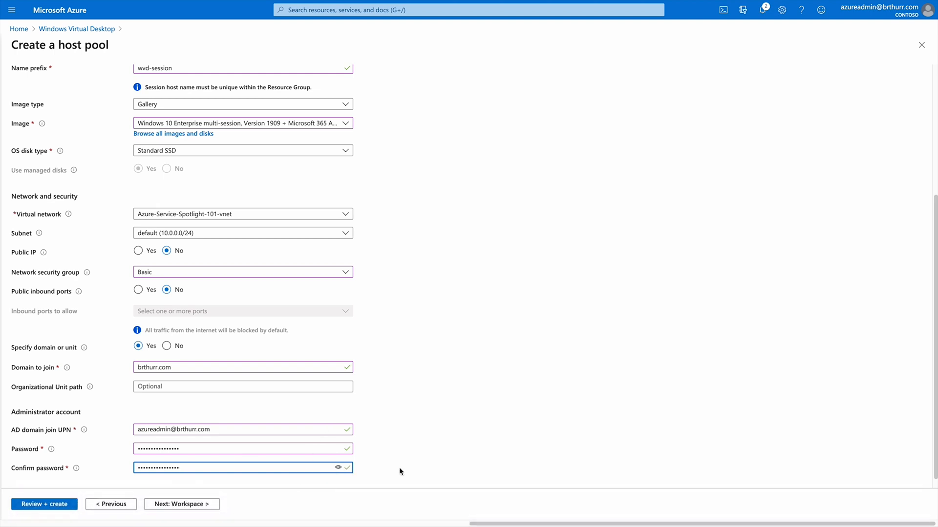
Register the desktop app group to a new workspace named wvd-workspace-1, then go to Tags.
left_click(201, 504)
key("Tab")
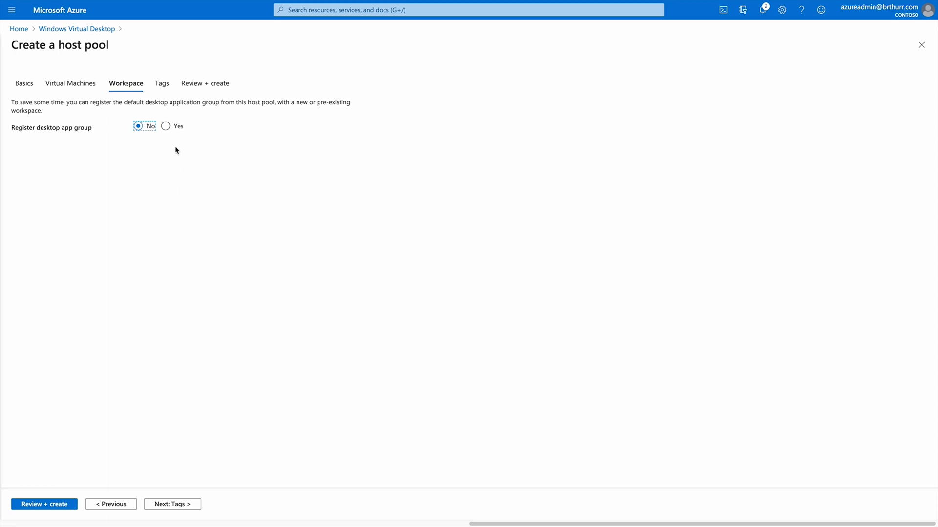
left_click(164, 126)
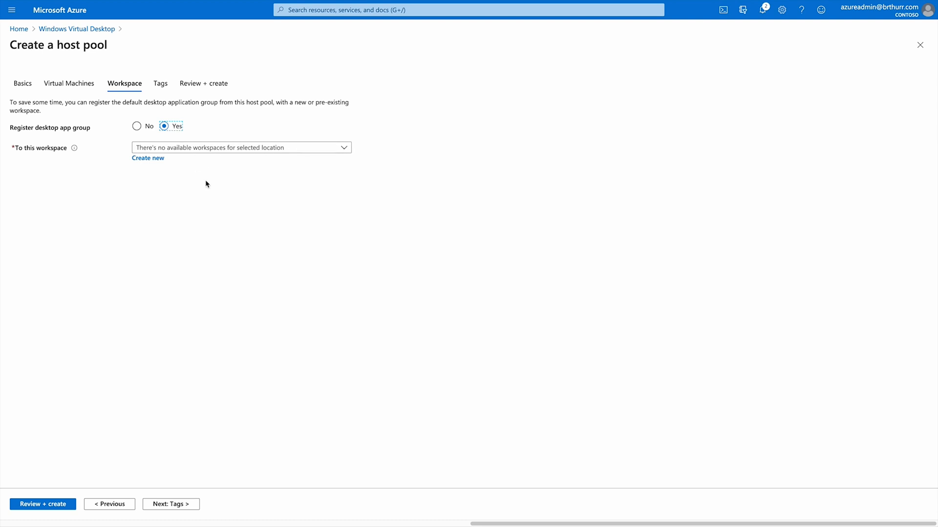
left_click(147, 158)
type("wvd")
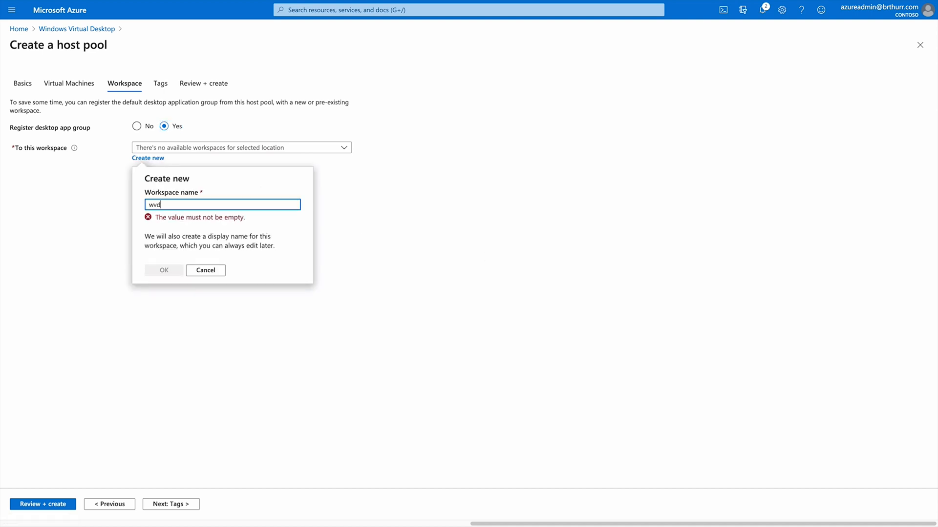
type("-workspace-1")
left_click(166, 259)
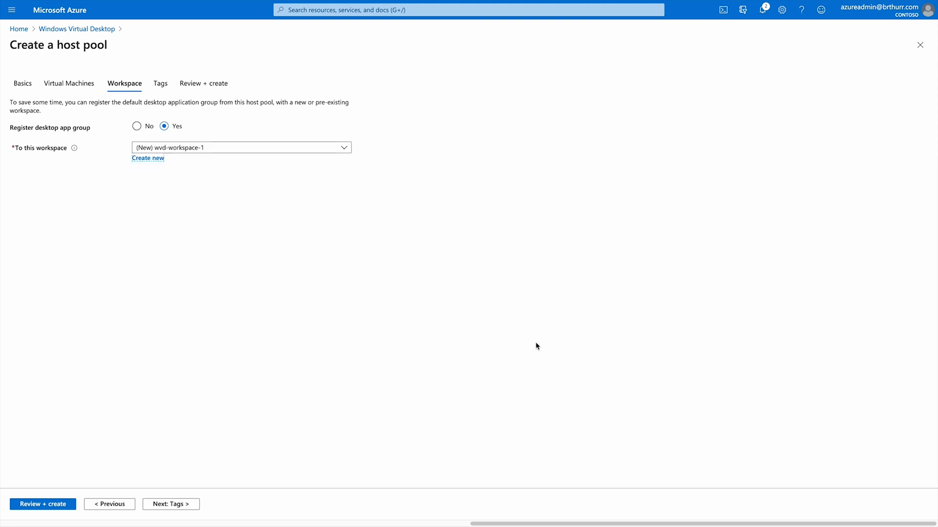
left_click(190, 508)
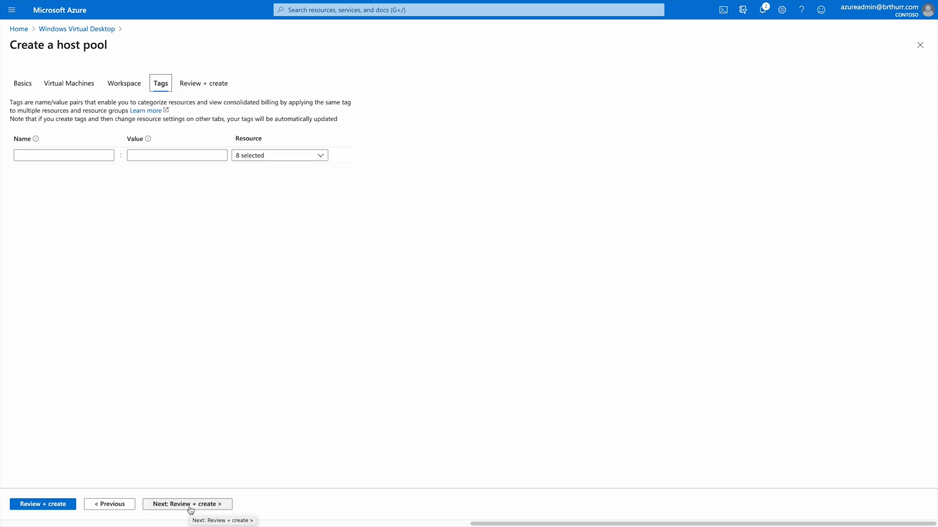
Proceed to Review + create to validate and deploy the host pool.
left_click(190, 505)
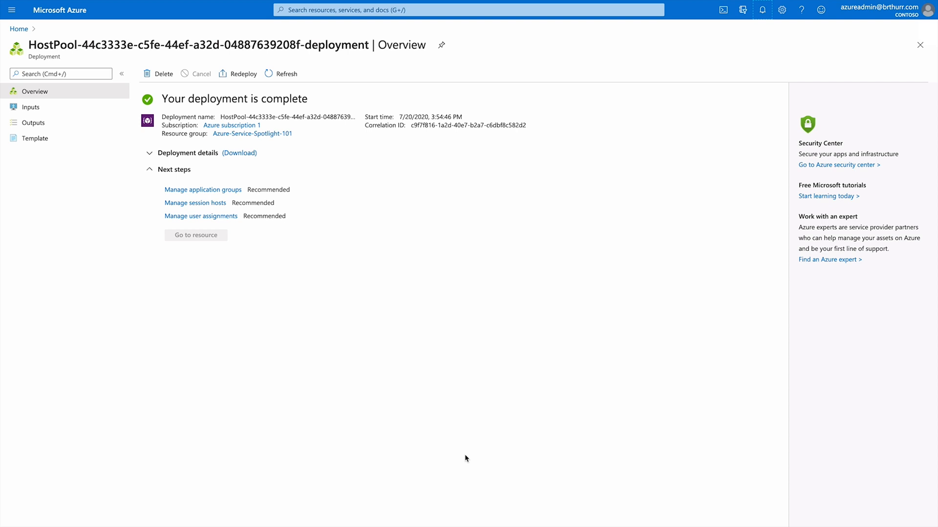
Assign a searched directory user to the WVD-Host-Pool-1-DAG desktop app group under Assignments.
left_click(214, 190)
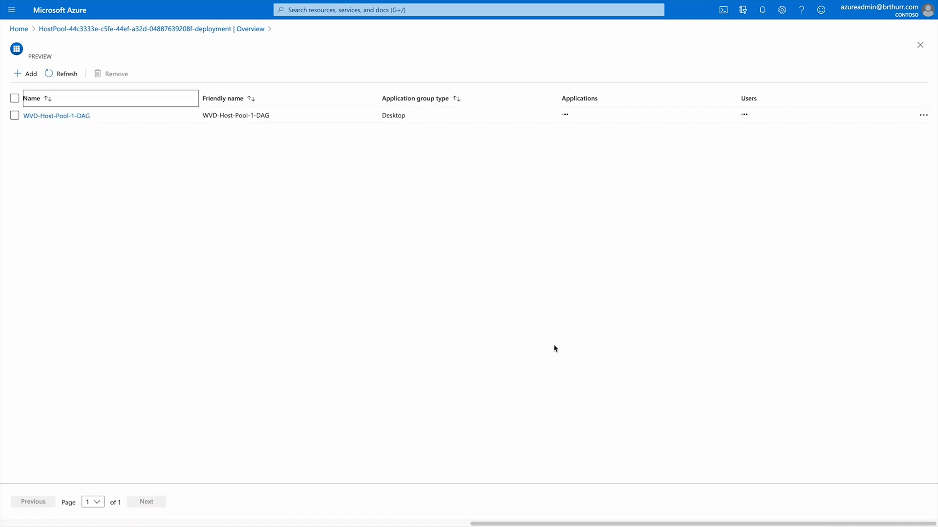
left_click(54, 116)
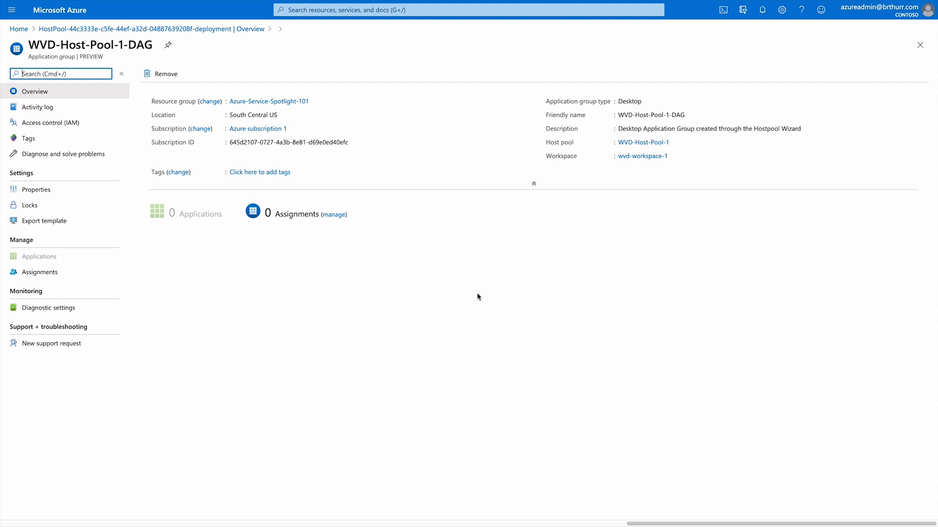
left_click(42, 272)
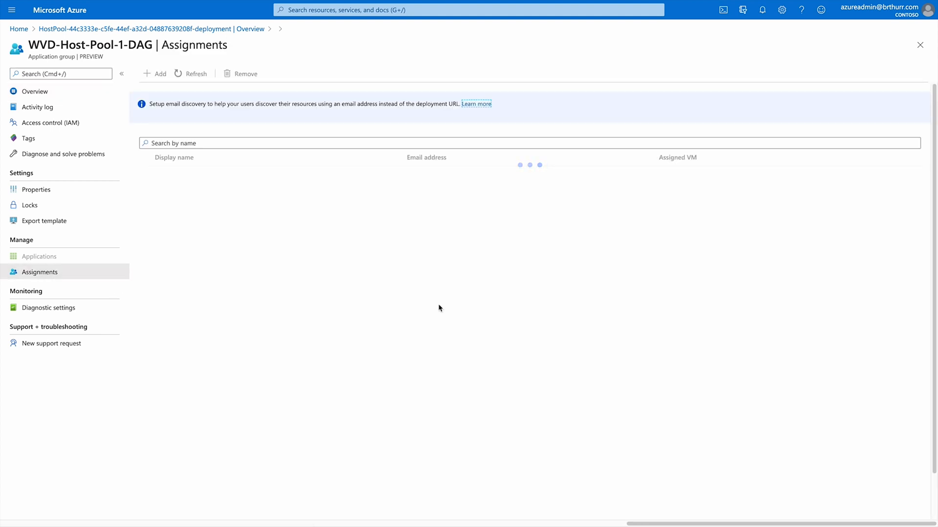
left_click(155, 74)
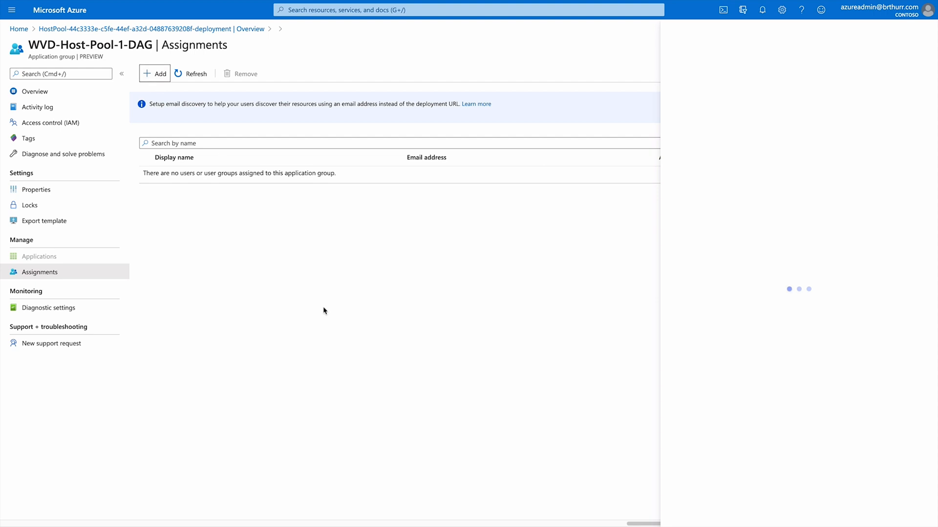
left_click(724, 67)
type("Megan")
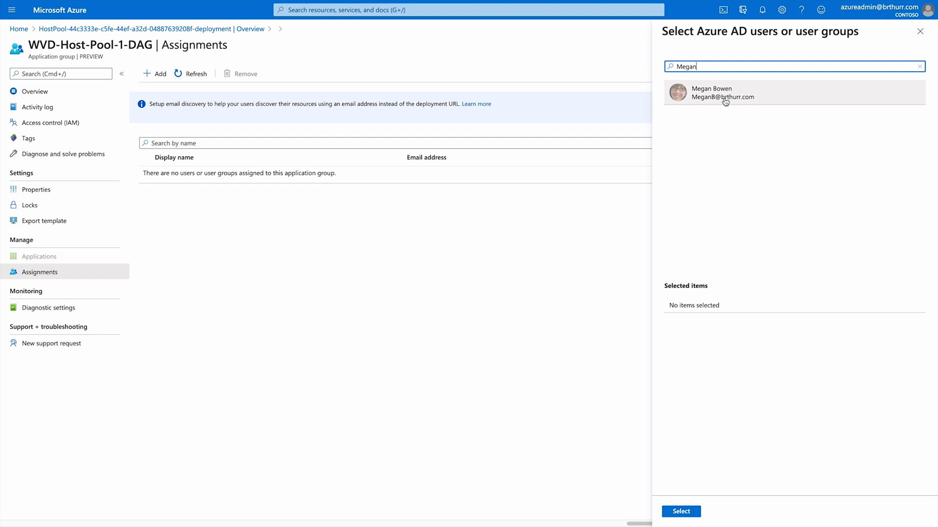
left_click(723, 93)
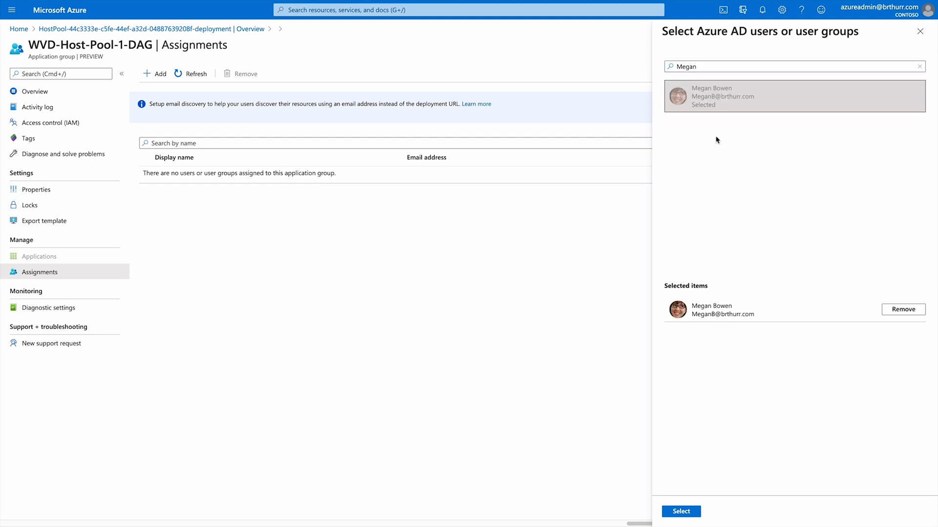
left_click(681, 511)
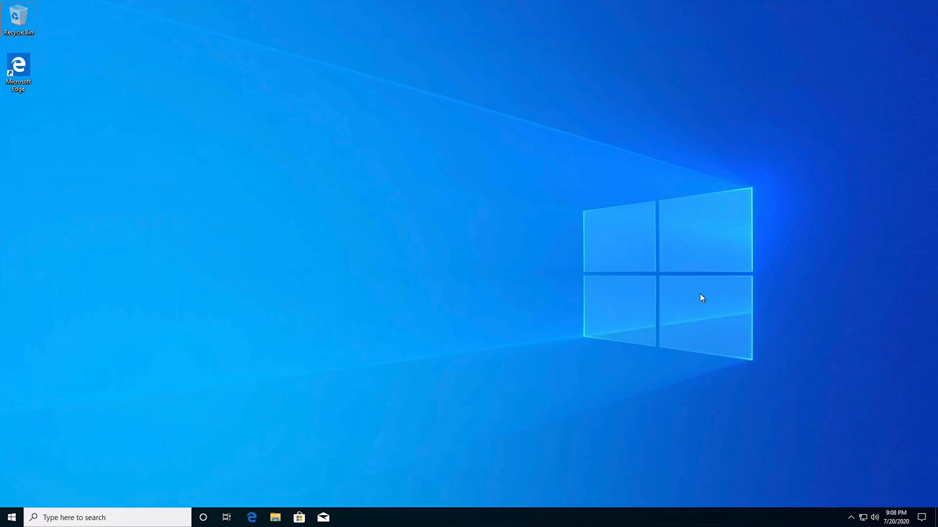
Subscribe the Remote Desktop client to the organization's workspace using the work account.
left_click(12, 517)
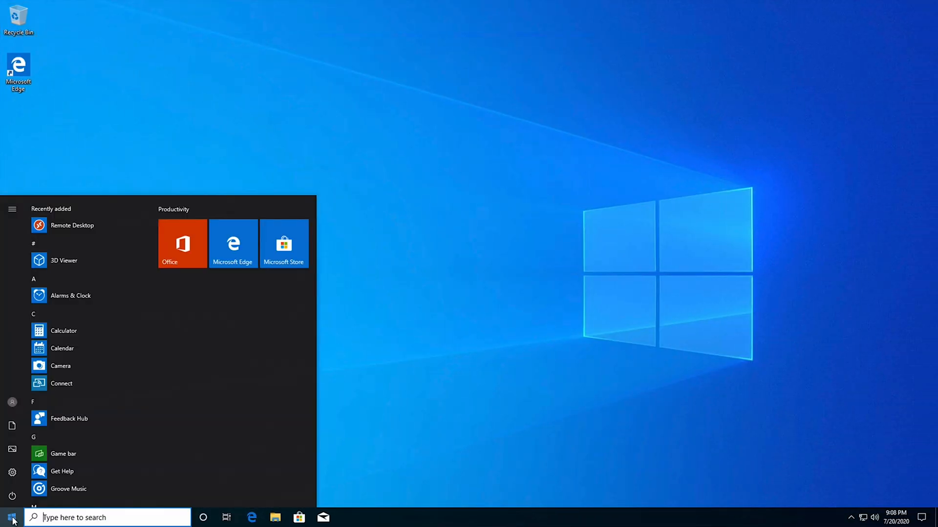
left_click(70, 227)
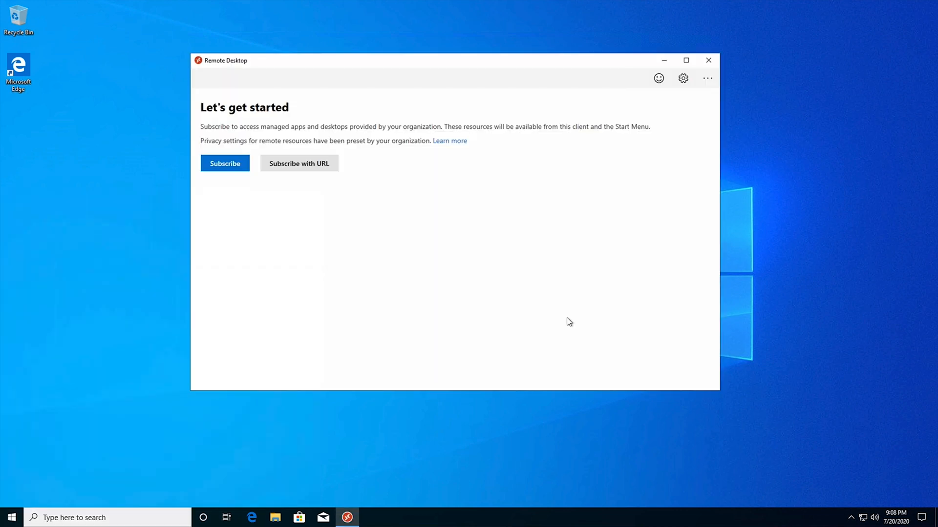
left_click(222, 164)
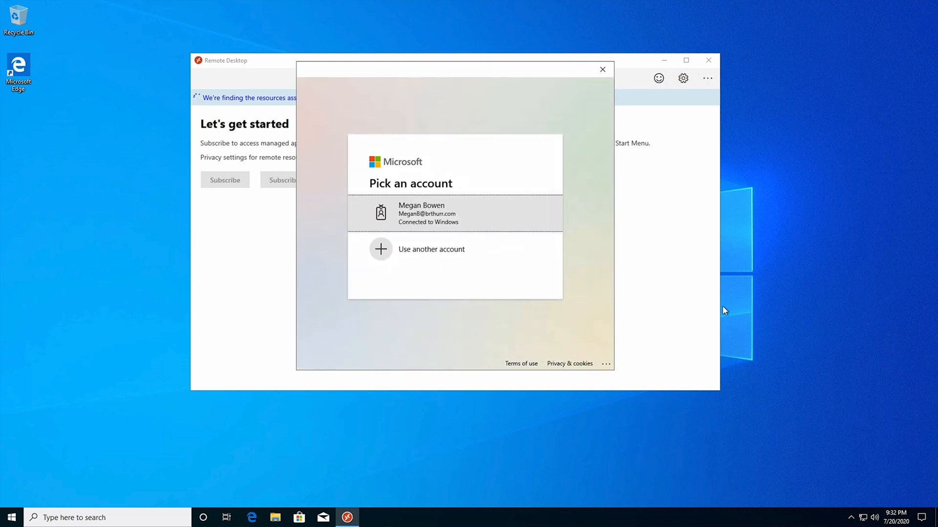
left_click(473, 218)
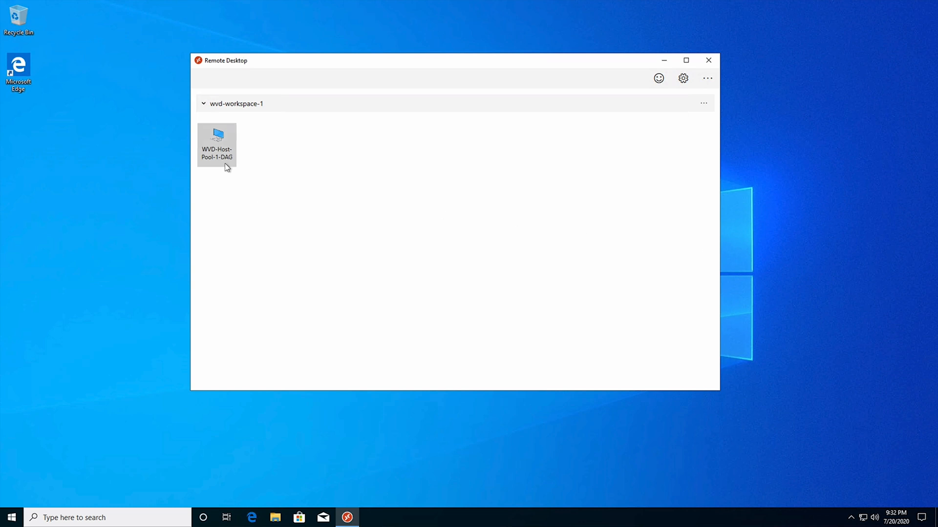
Connect to the WVD-Host-Pool-1-DAG desktop with the account password and start Outlook there.
left_click(219, 139)
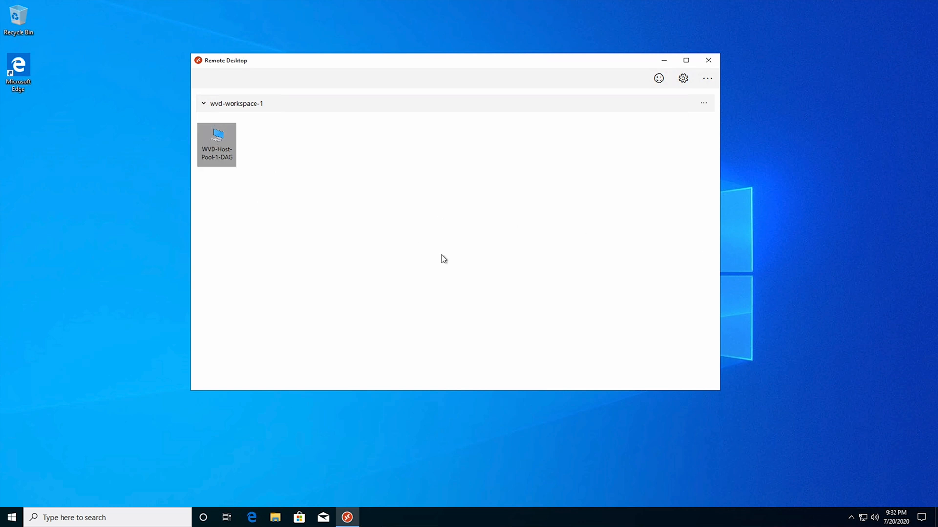
type("•••••••••")
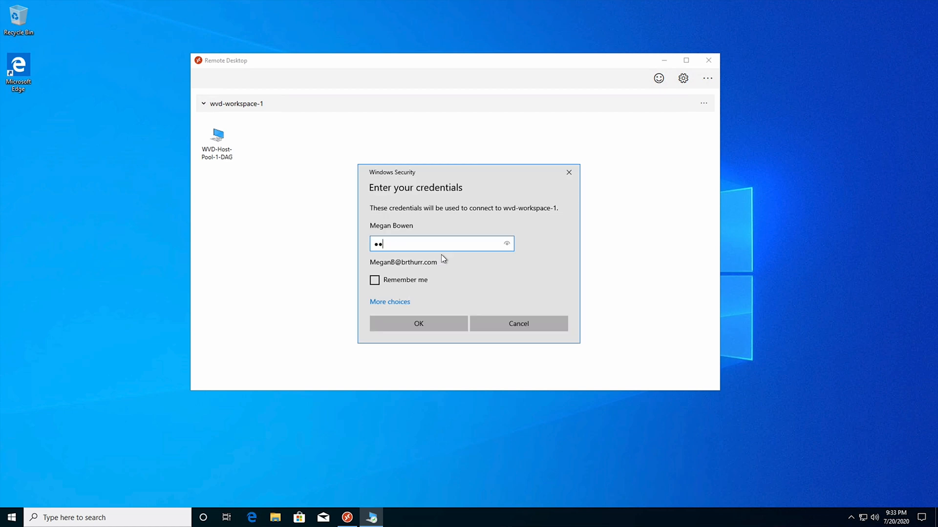
key("Return")
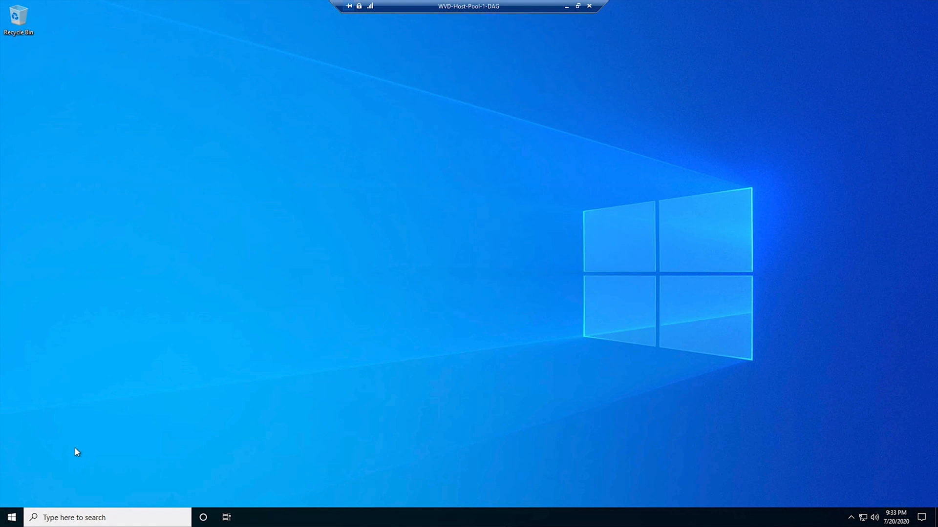
left_click(11, 517)
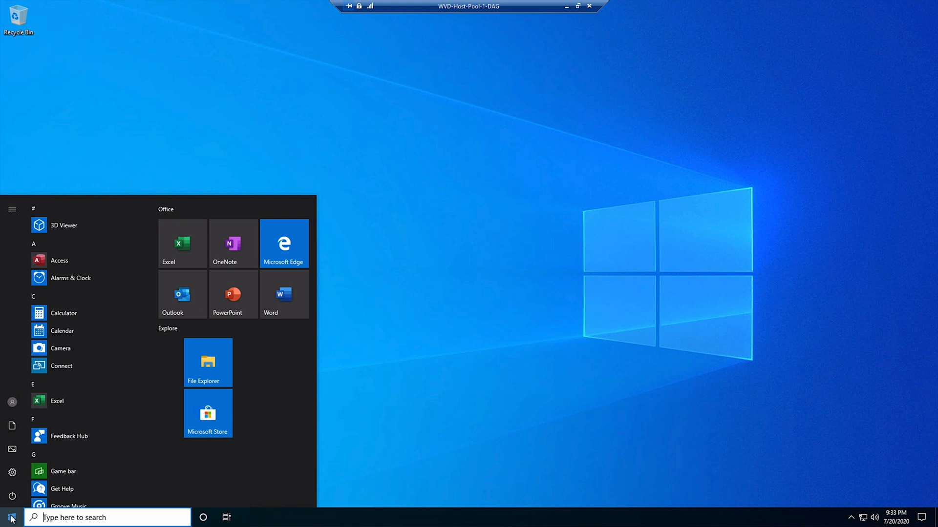
left_click(247, 300)
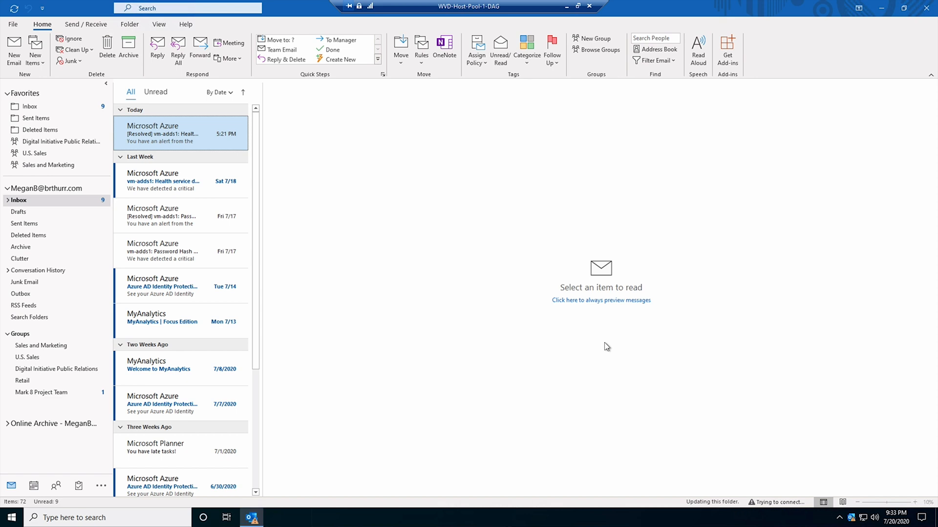
Open CE Annual Report from the OneDrive - Contoso folder in Word inside the remote session.
left_click(12, 517)
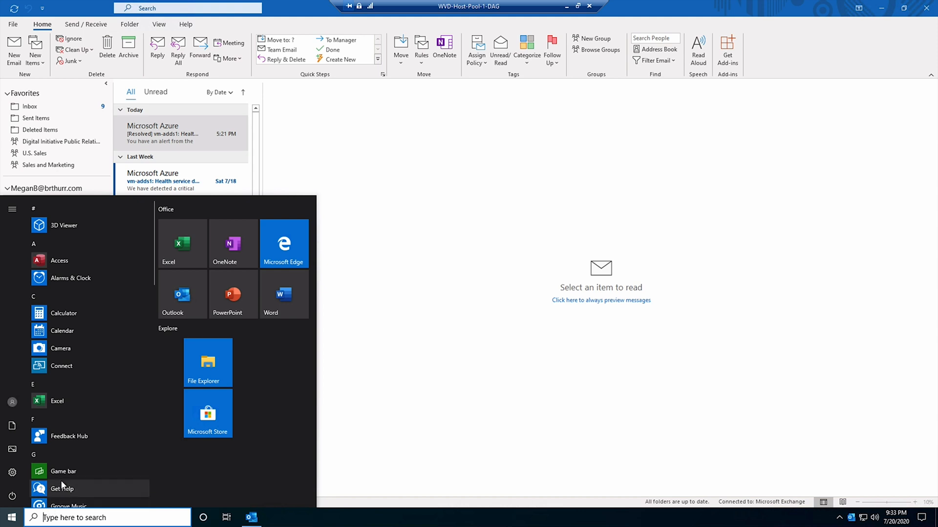
left_click(841, 515)
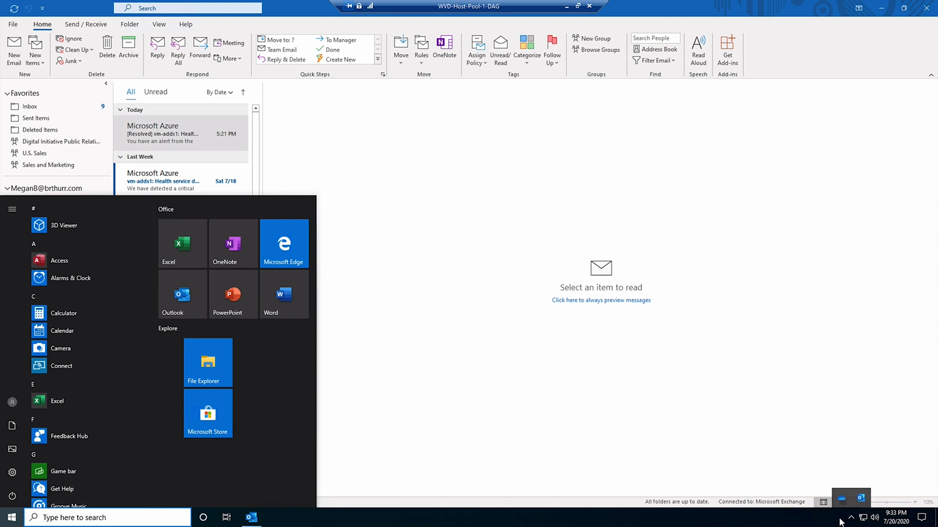
double_click(843, 500)
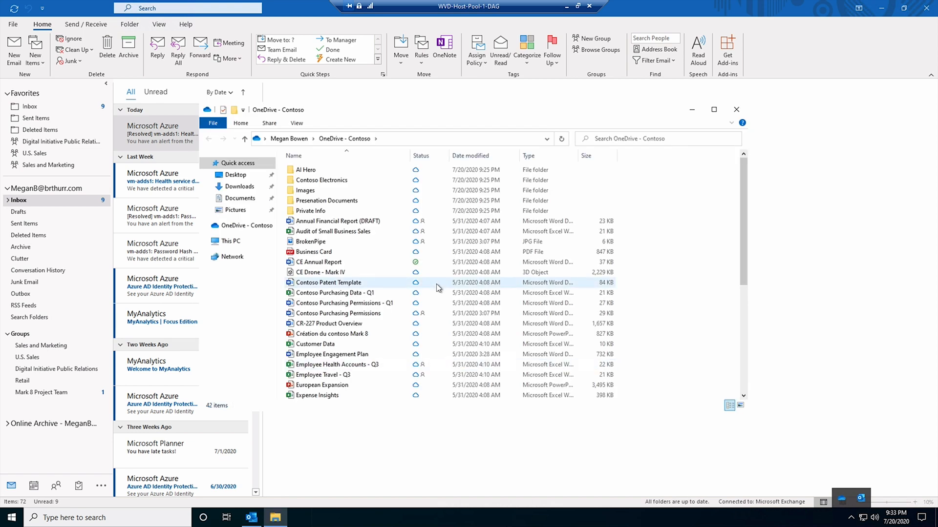
left_click(330, 264)
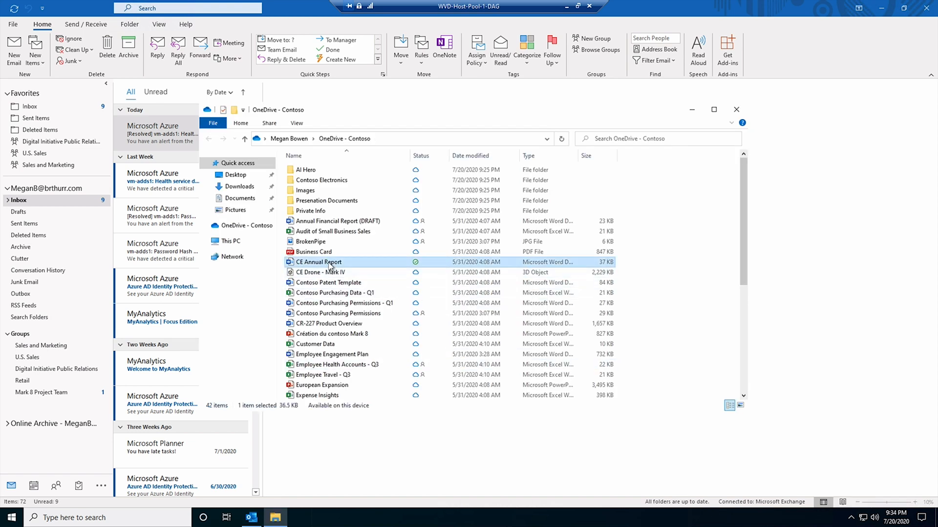
double_click(330, 264)
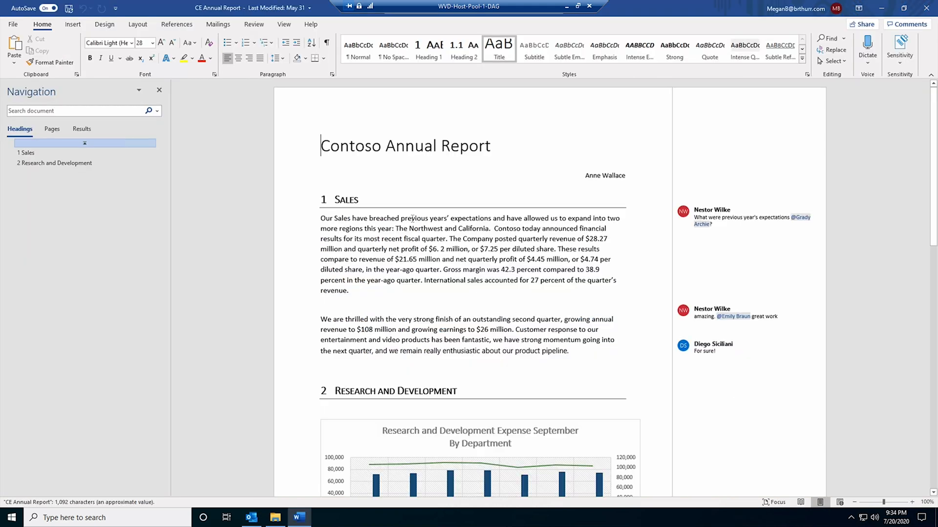
Replace 'previous' with 'this' in the Sales sentence, then minimize the remote session.
double_click(412, 218)
type("this")
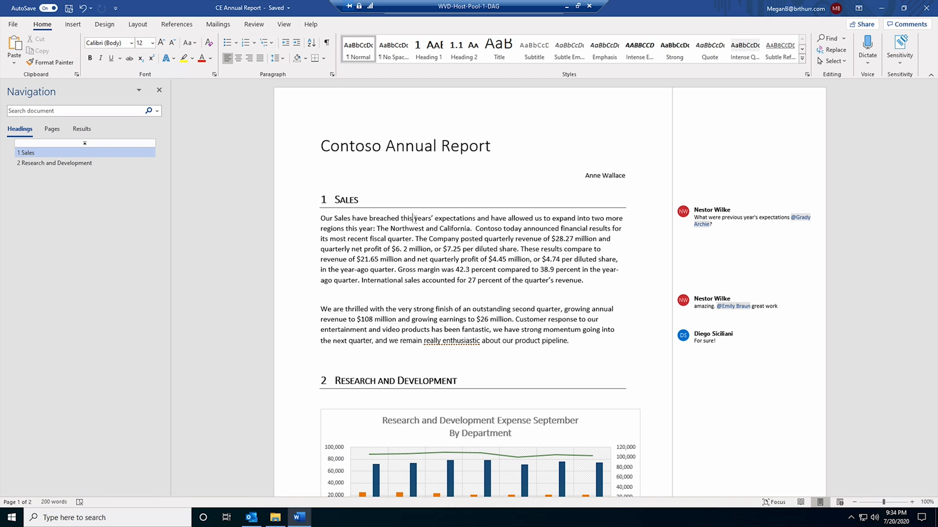
left_click(567, 7)
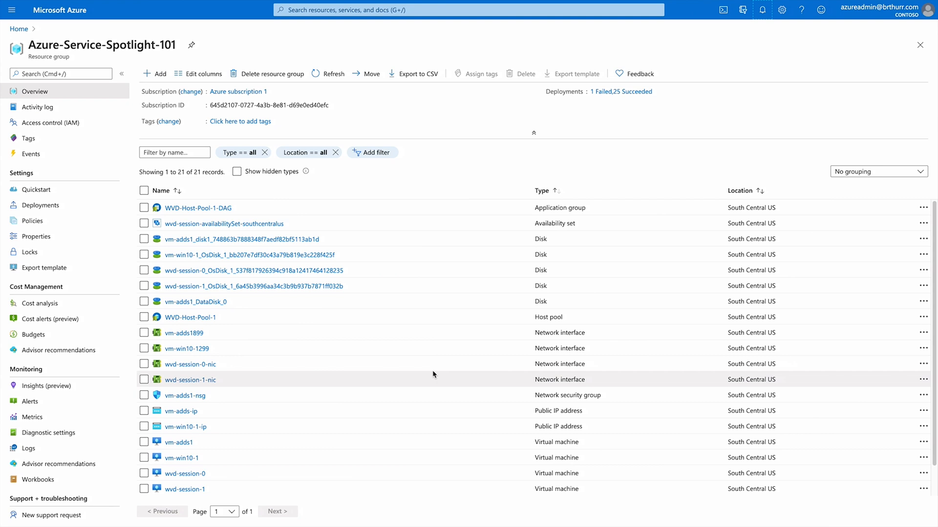
Create a RemoteApp application group named WVD-Remote-Apps on WVD-Host-Pool-1 and begin assigning users.
left_click(197, 319)
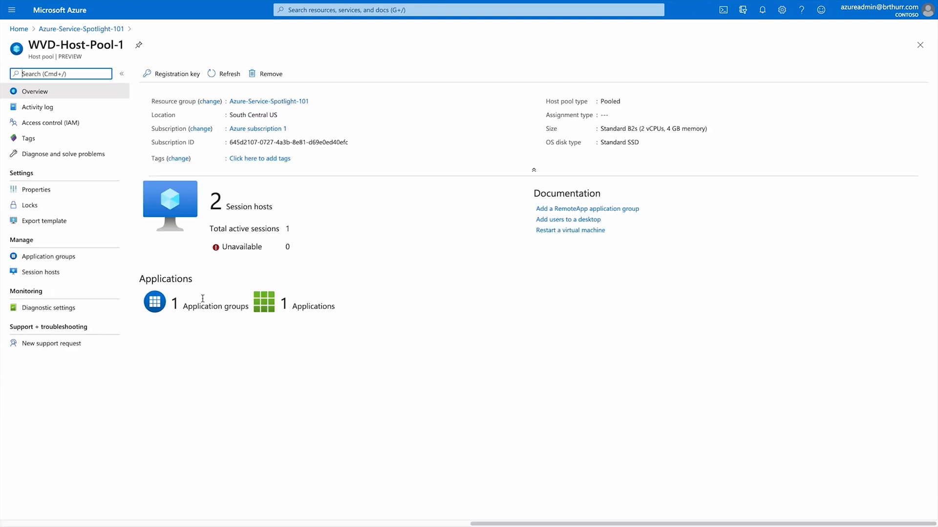
left_click(30, 252)
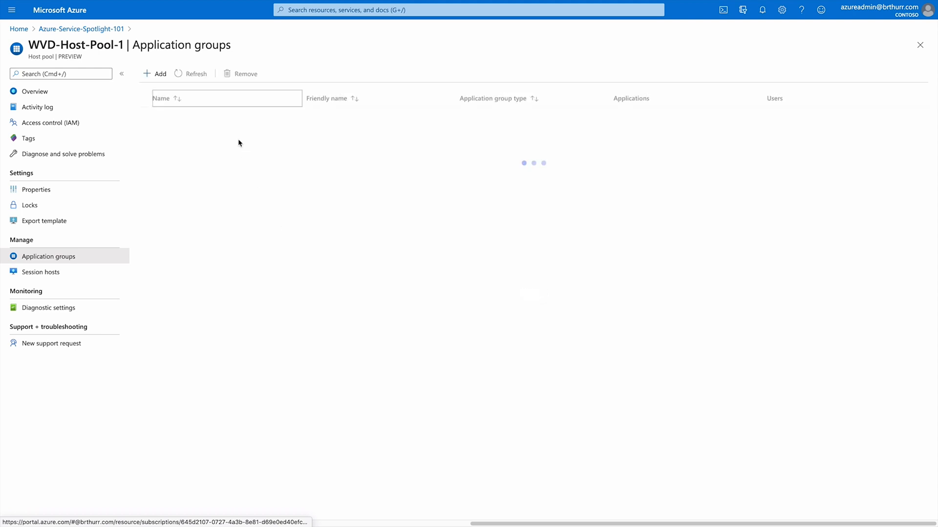
left_click(163, 74)
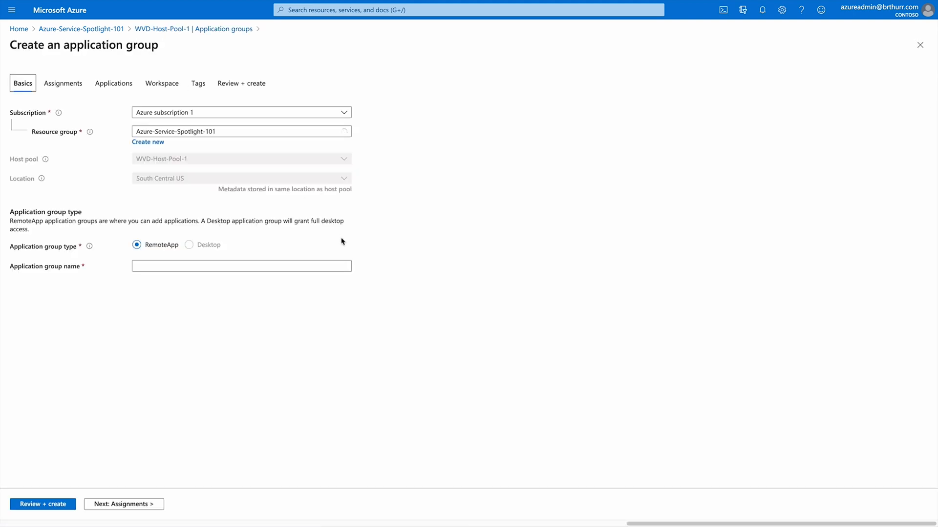
left_click(162, 268)
type("WVD-Remote-AP")
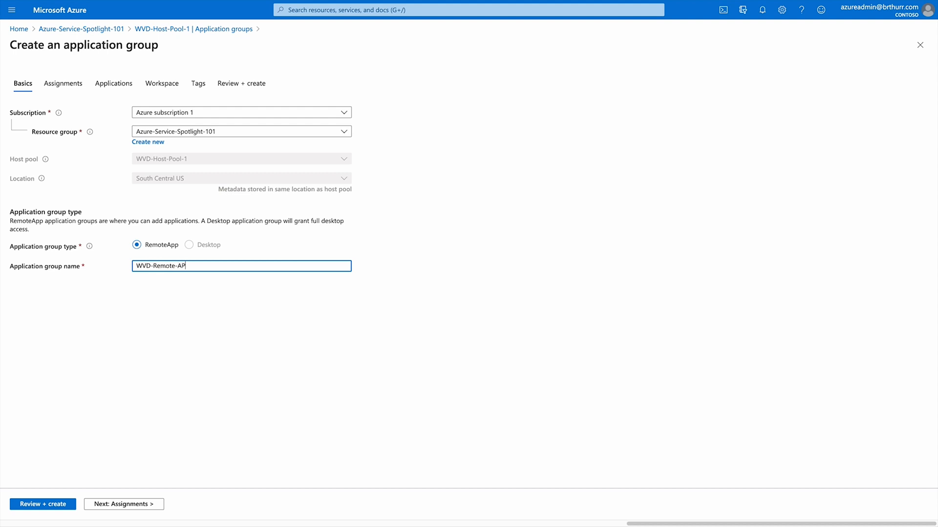
type("p")
left_click(122, 504)
left_click(60, 151)
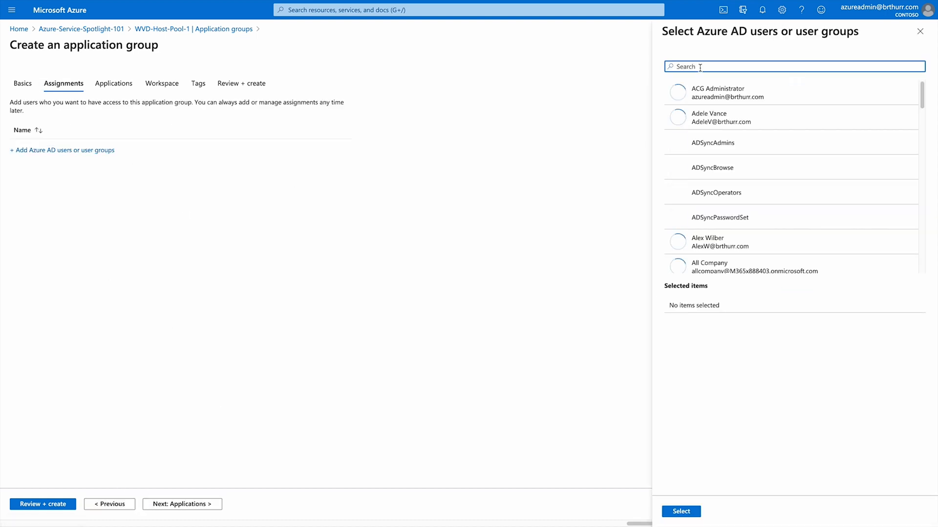
Search for the user and assign them to the application group.
type("megan")
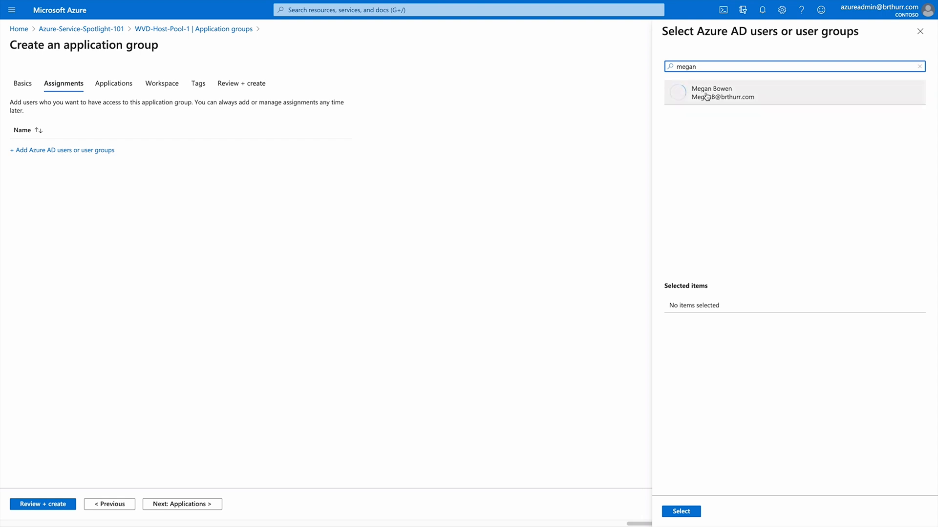
left_click(703, 98)
left_click(675, 512)
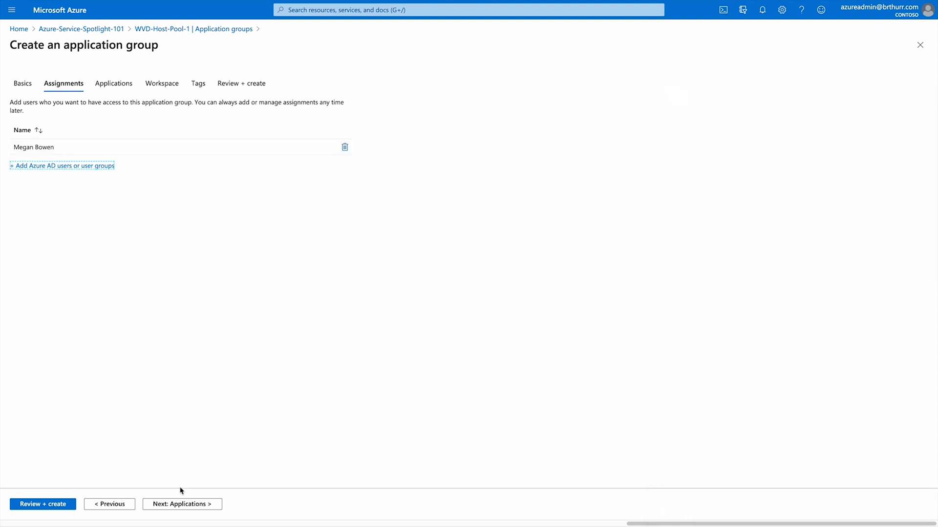
Add Outlook and Word as applications in the group.
left_click(182, 504)
left_click(29, 143)
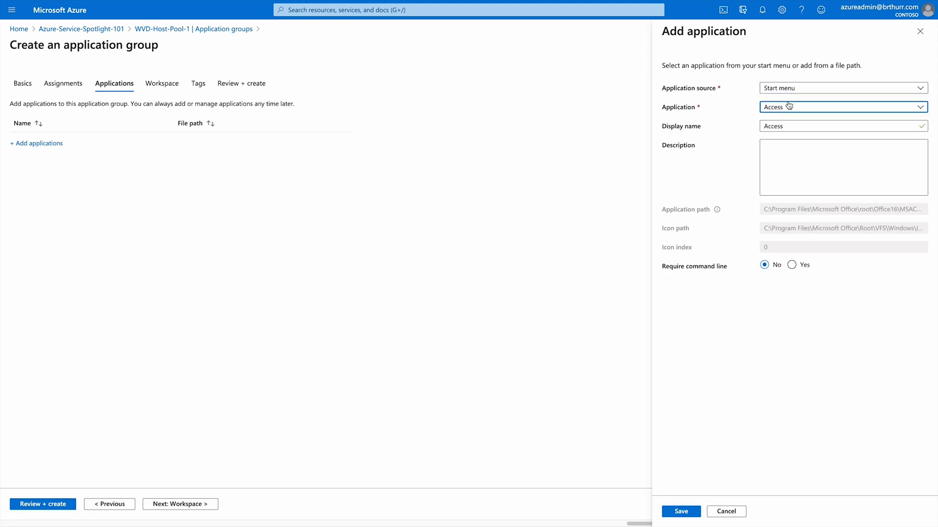
left_click(789, 107)
type("outl")
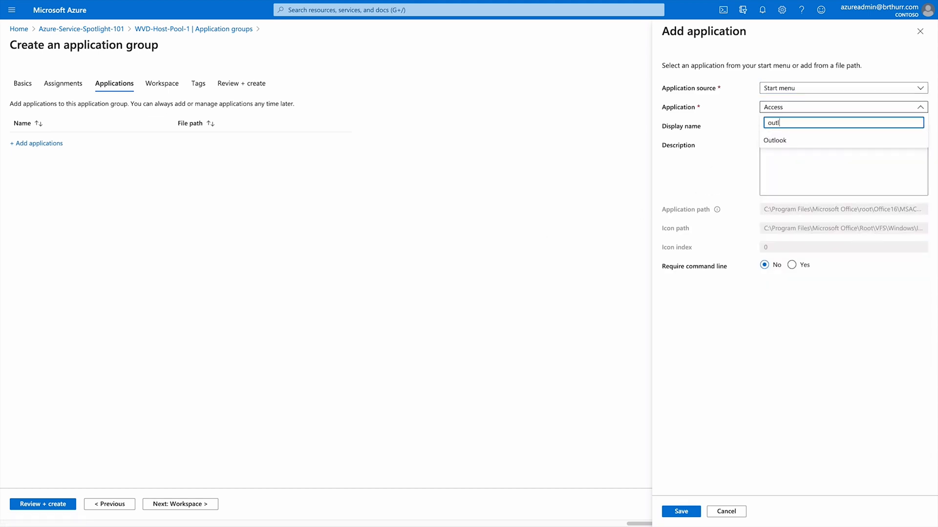
left_click(772, 140)
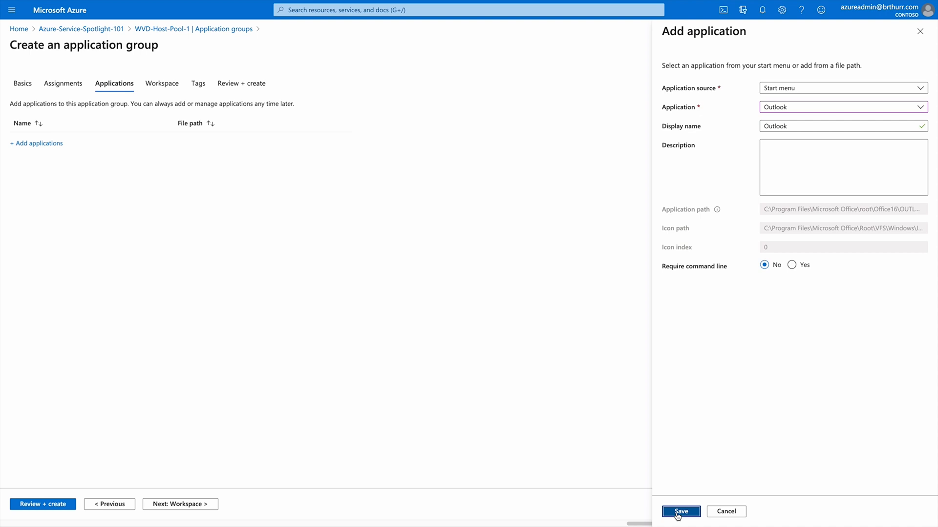
left_click(680, 511)
left_click(44, 159)
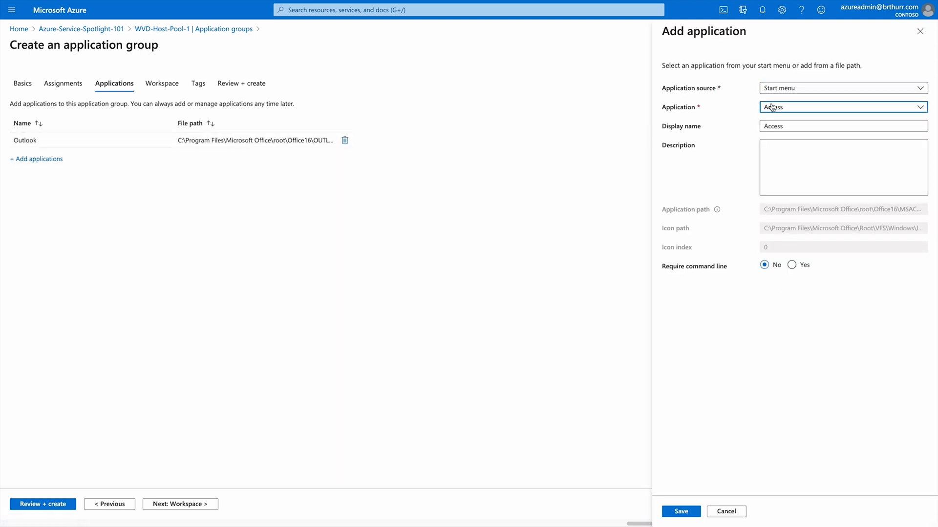
left_click(770, 107)
type("word")
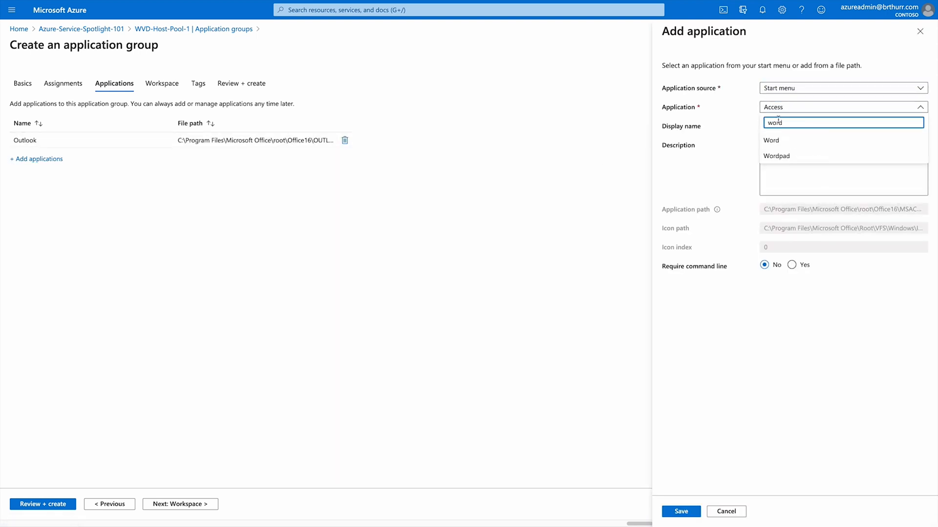
left_click(772, 140)
left_click(681, 511)
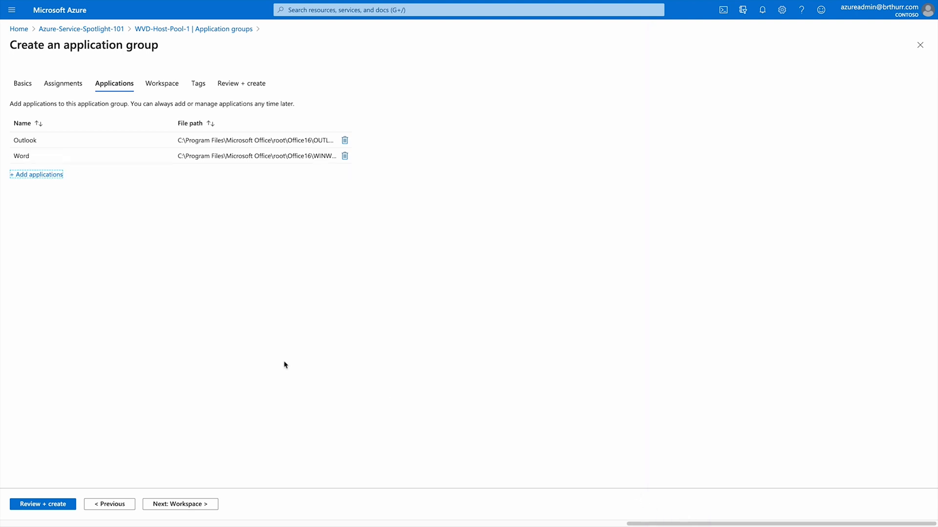
left_click(185, 503)
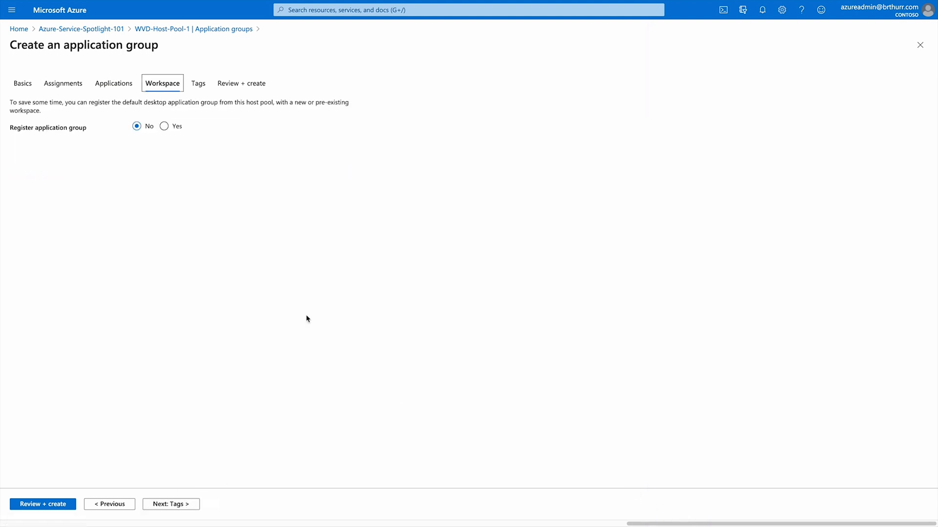
Register the group to wvd-workspace-1, validate it, and create it.
left_click(164, 127)
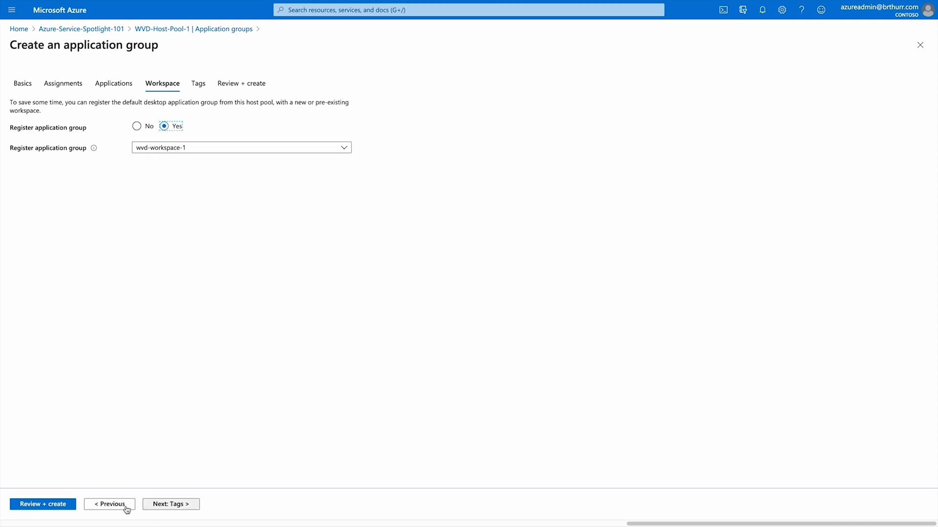
left_click(42, 505)
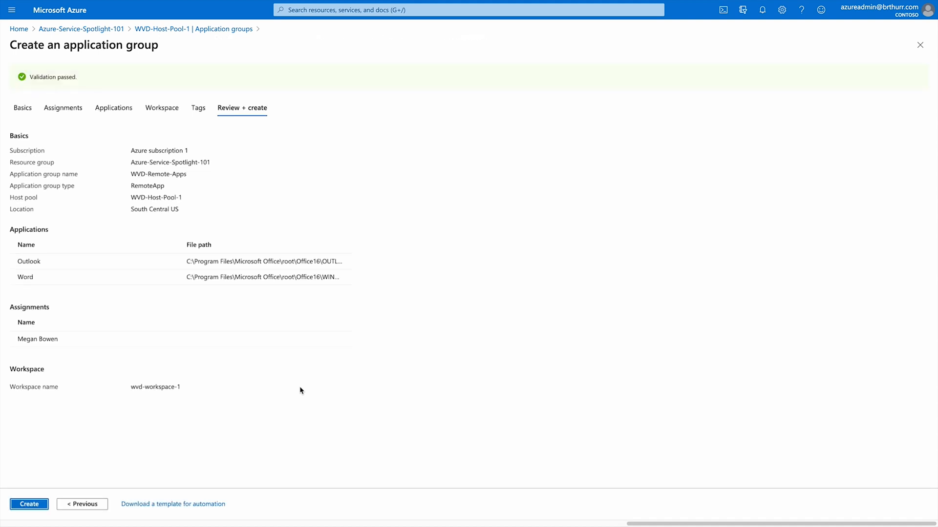
left_click(36, 504)
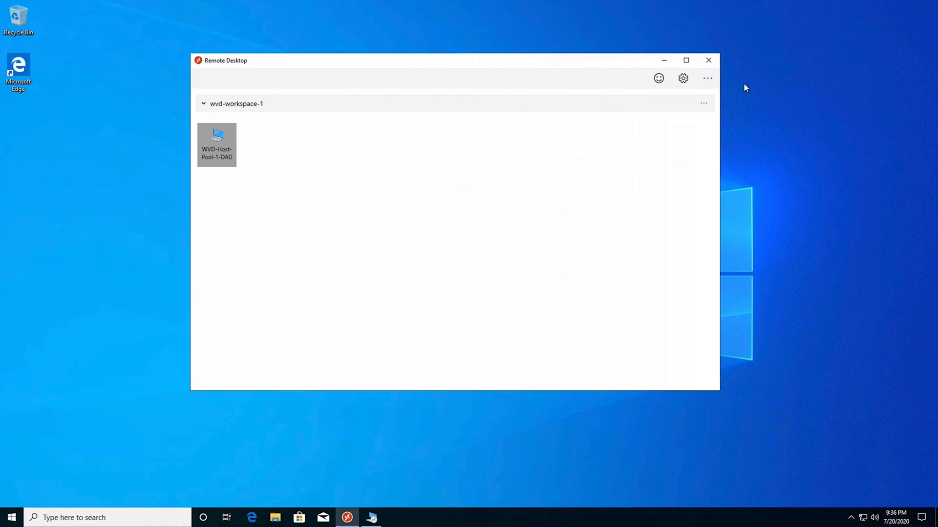
Refresh the wvd-workspace-1 feed and launch Outlook as a RemoteApp using the account password.
left_click(705, 103)
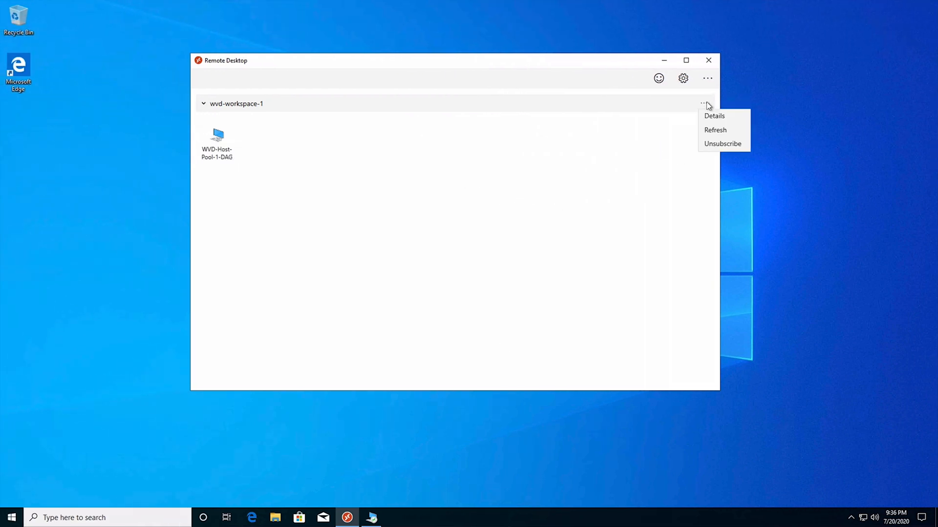
left_click(720, 130)
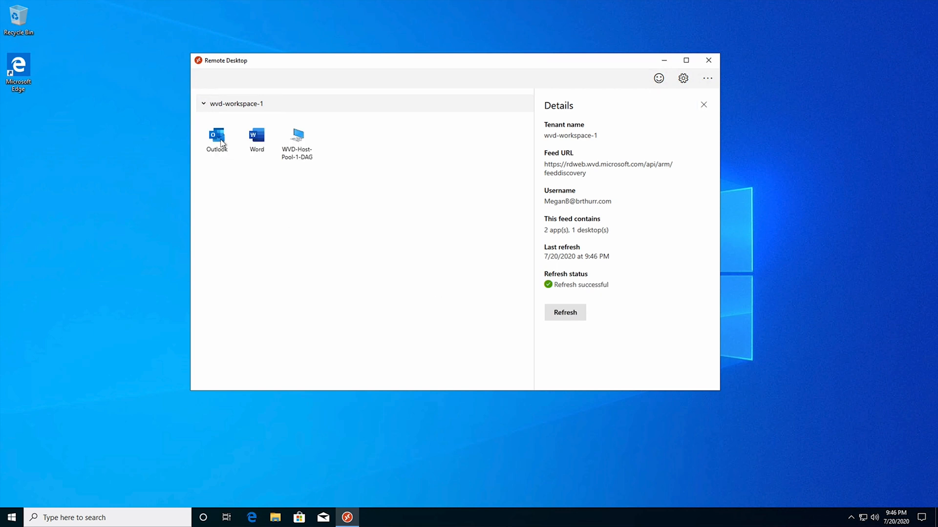
double_click(218, 143)
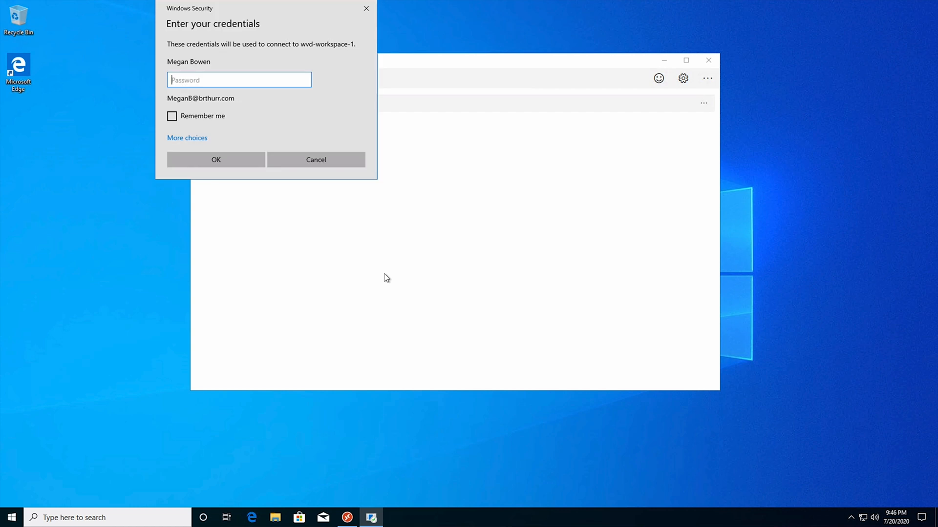
type("•••••••••••••")
key("Return")
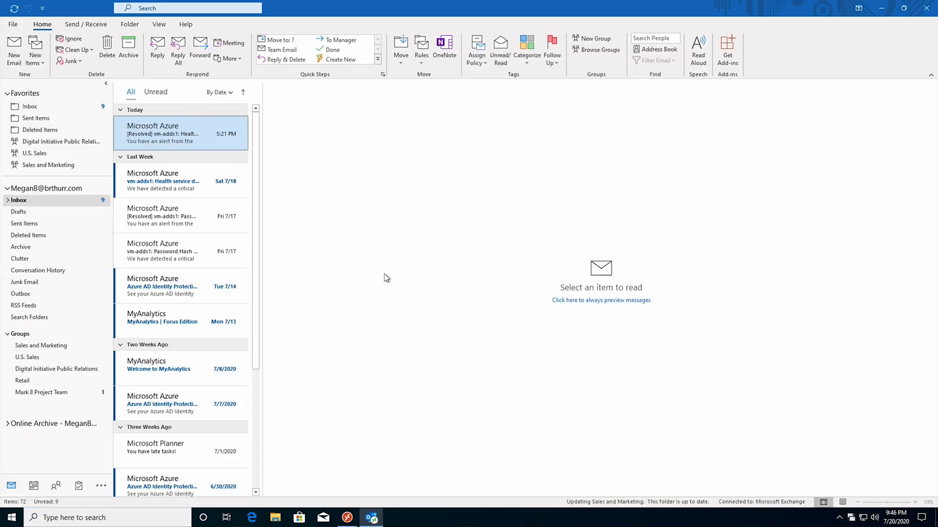
Read the Welcome to MyAnalytics email and check Start for the newly added Outlook and Word.
left_click(170, 370)
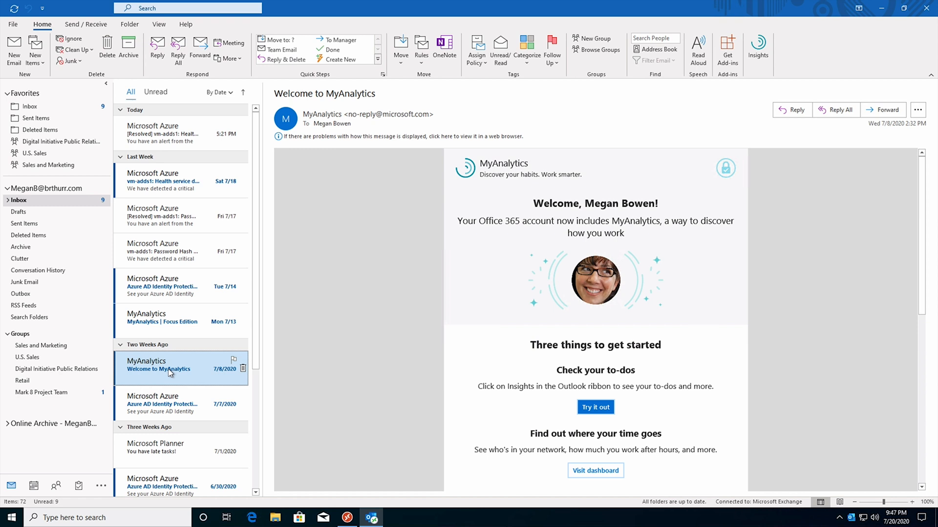
left_click(11, 520)
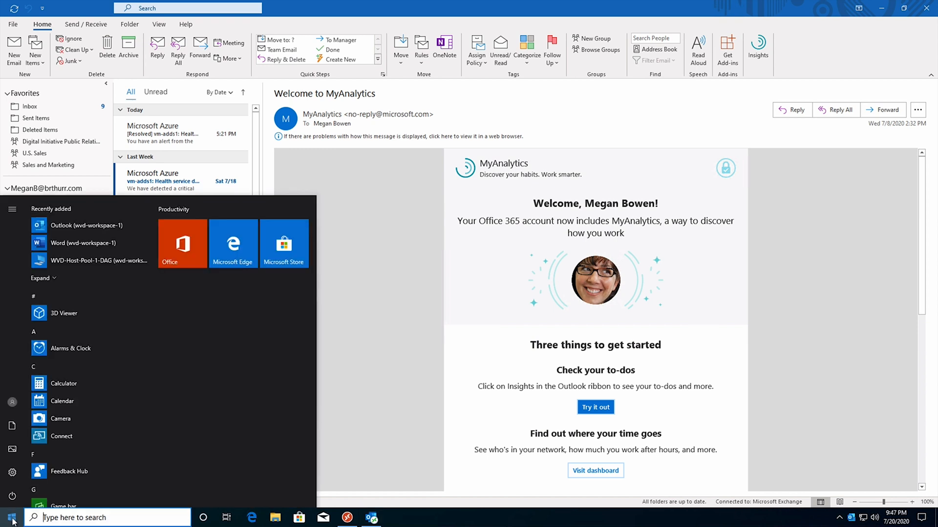